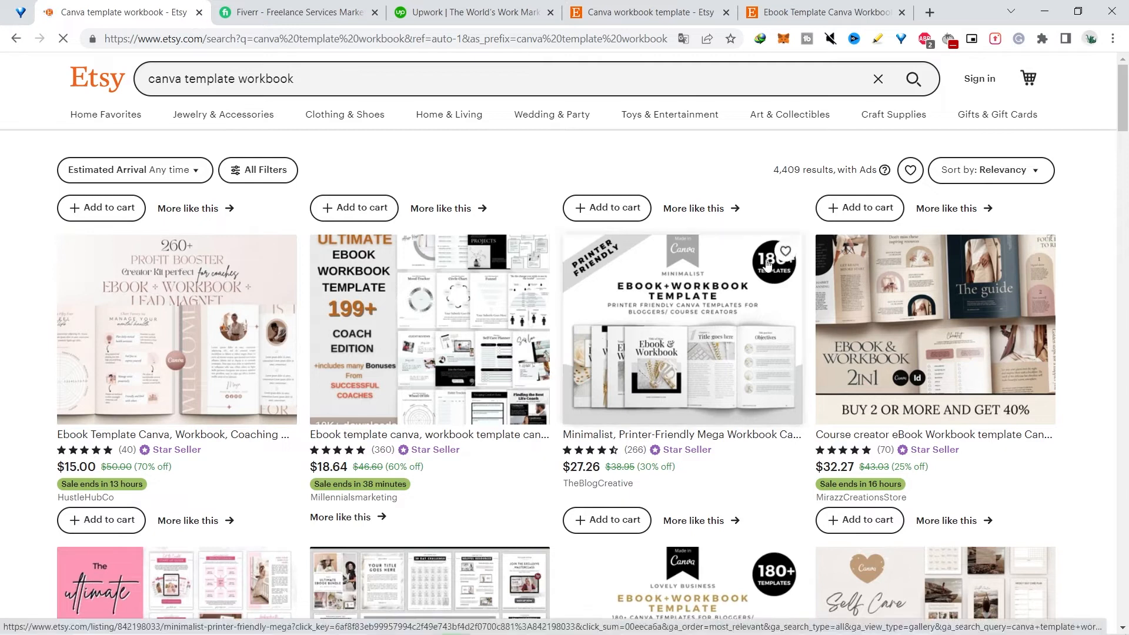
Sort the canva template workbook results by Top Customer Reviews and open the pink Ultimate Workbook & eBook Bundle listing
{"action": "left_click", "coordinate": [965, 293]}
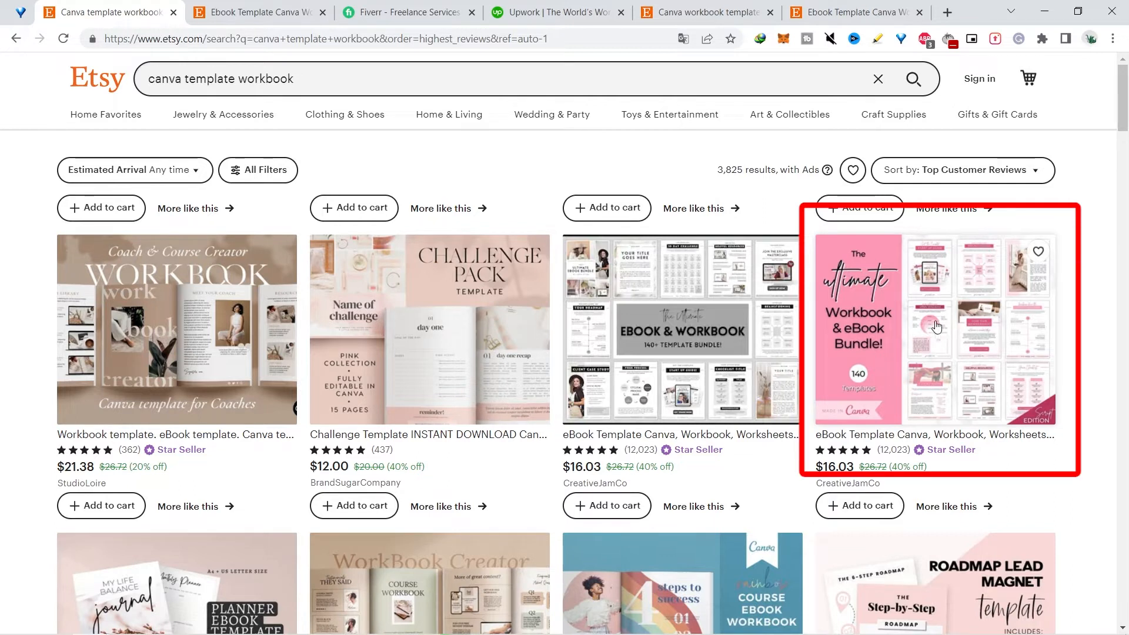
{"action": "left_click", "coordinate": [254, 22]}
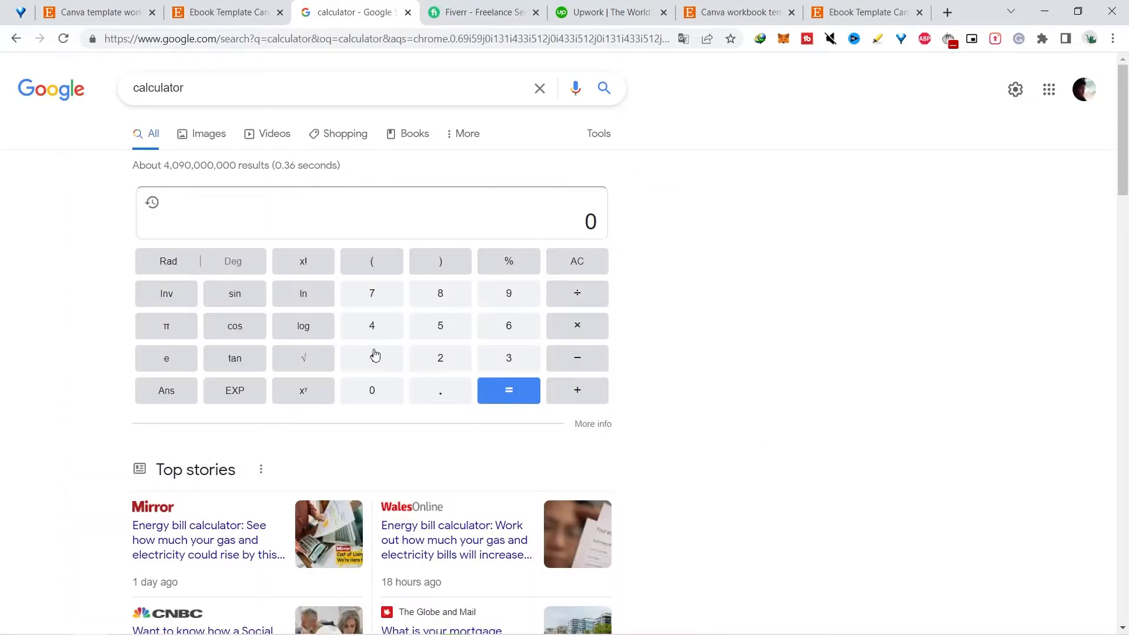
Estimate the shop's revenue in the Google calculator by multiplying 141757 sales by the template price
{"action": "left_click", "coordinate": [375, 356]}
{"action": "left_click", "coordinate": [379, 334]}
{"action": "left_click", "coordinate": [375, 363]}
{"action": "left_click", "coordinate": [374, 298]}
{"action": "left_click", "coordinate": [435, 327]}
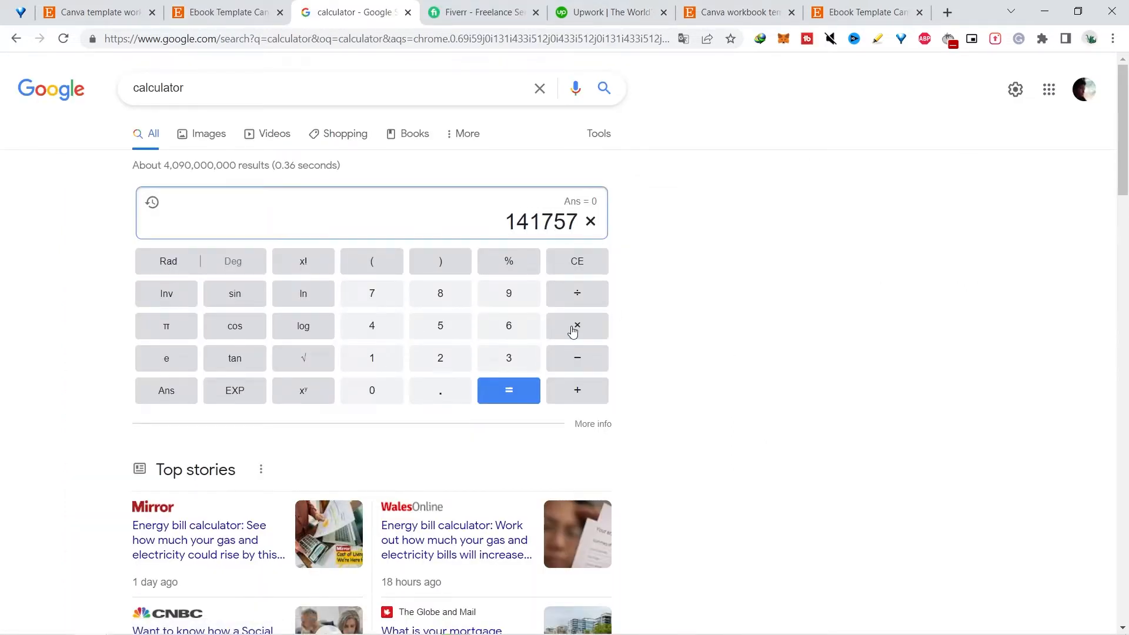
{"action": "left_click", "coordinate": [521, 333]}
{"action": "left_click", "coordinate": [508, 389]}
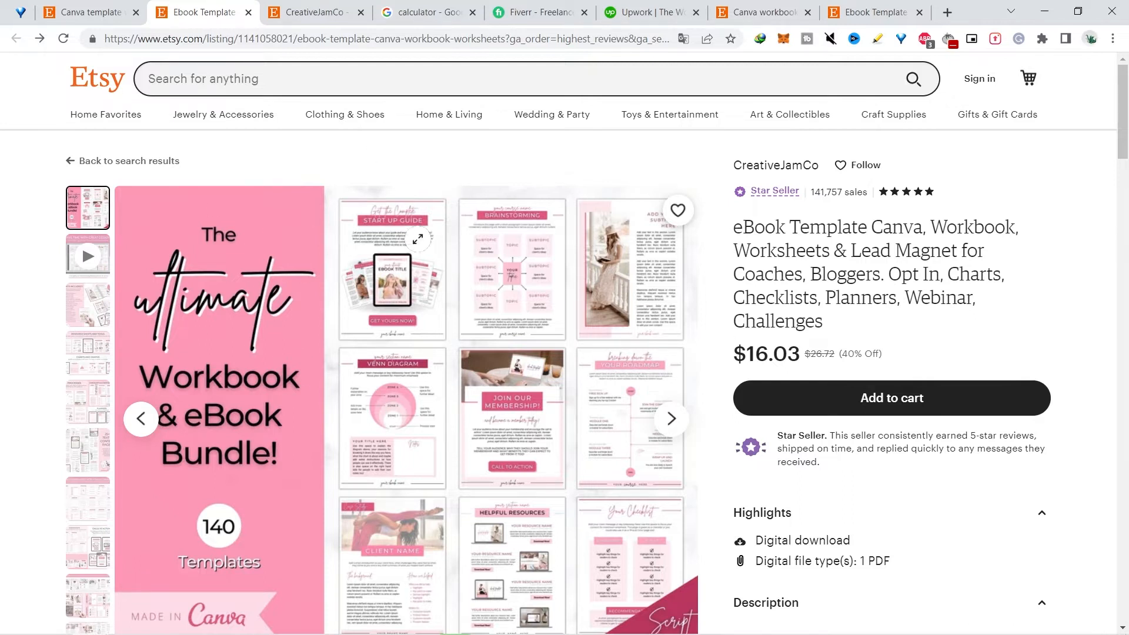
Switch to the CreativeJamCo shop on Etsy and browse all of its template items
{"action": "left_click", "coordinate": [306, 5]}
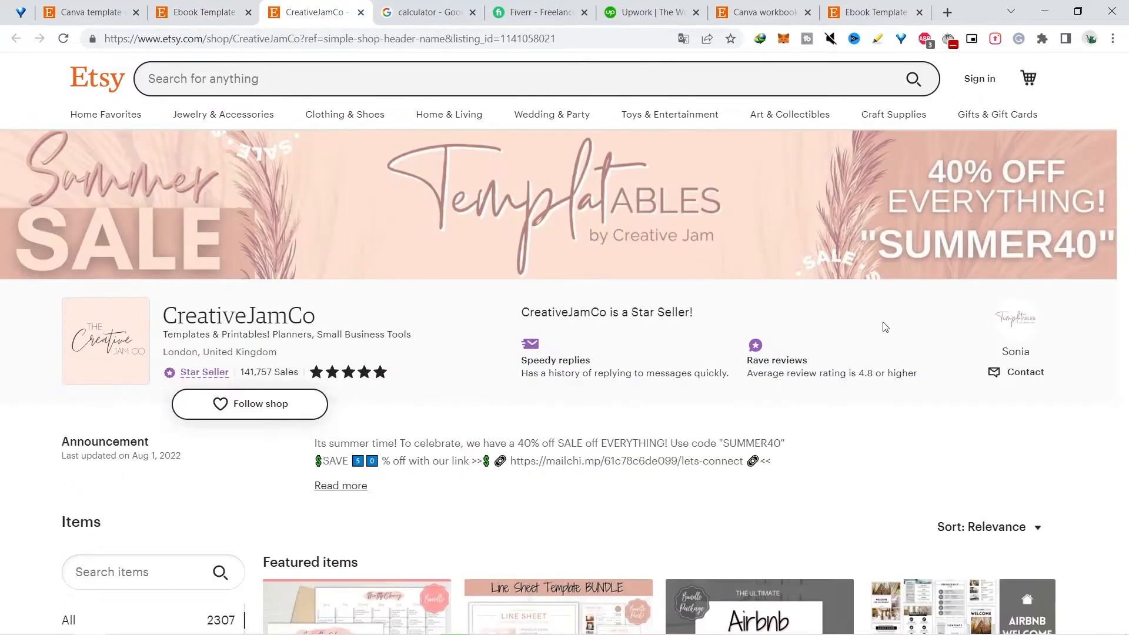
{"action": "left_click", "coordinate": [1121, 172]}
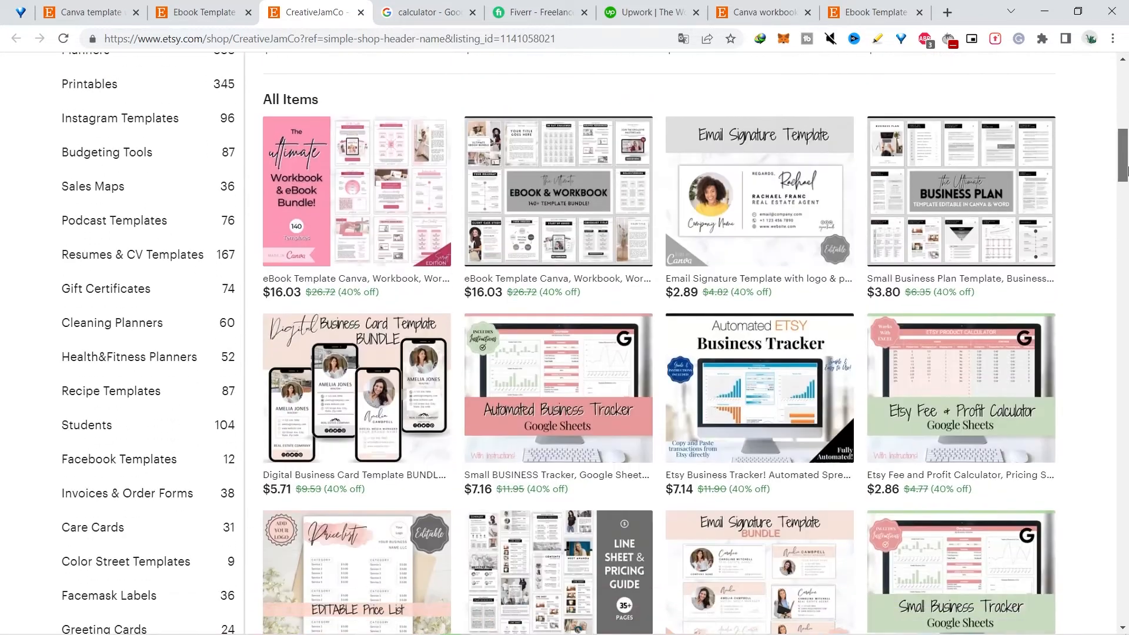
{"action": "left_click_drag", "start_coordinate": [1124, 171], "coordinate": [1125, 254]}
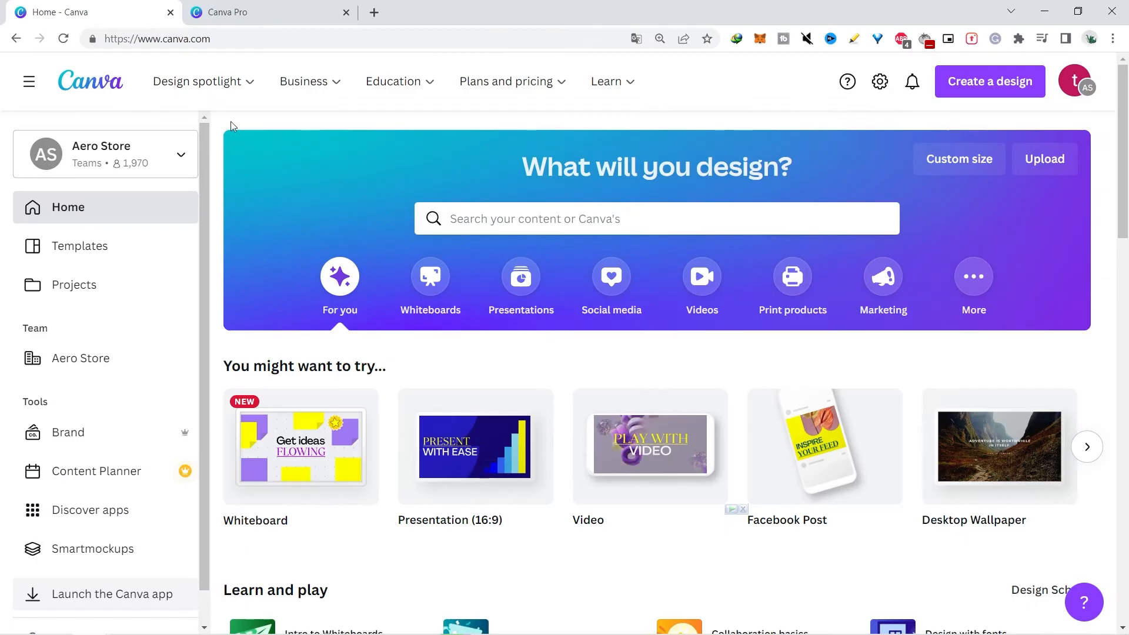
Compare the yearly Canva Free and Canva Pro plans on the Canva pricing page
{"action": "left_click", "coordinate": [263, 23]}
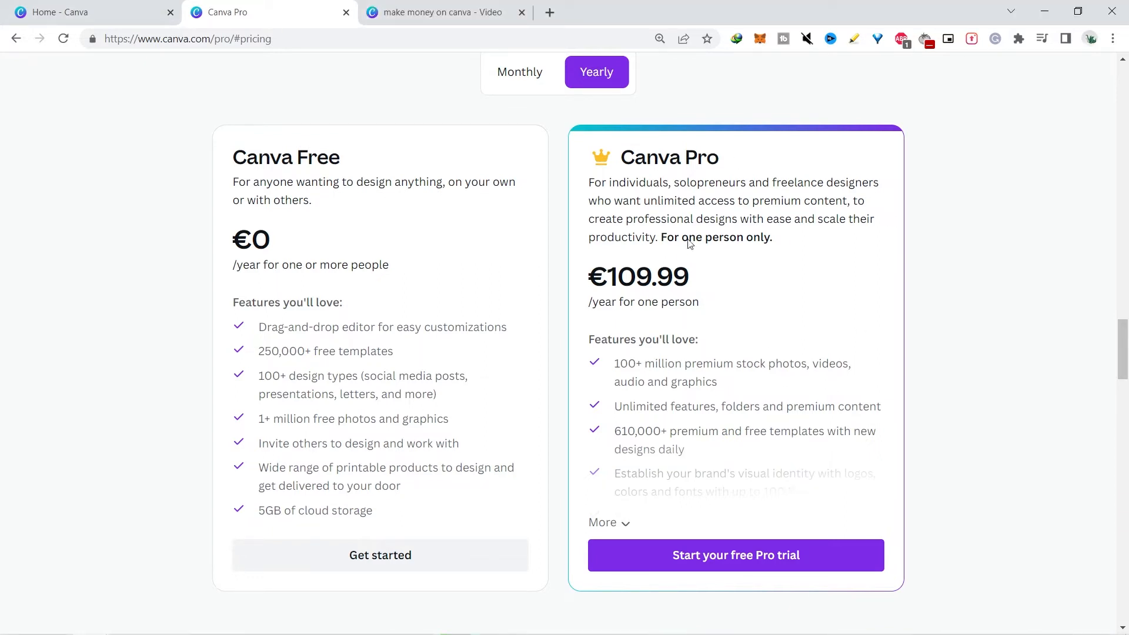
Switch to the "make money on canva" video design and set its link sharing to Anyone with the link
{"action": "left_click", "coordinate": [435, 12]}
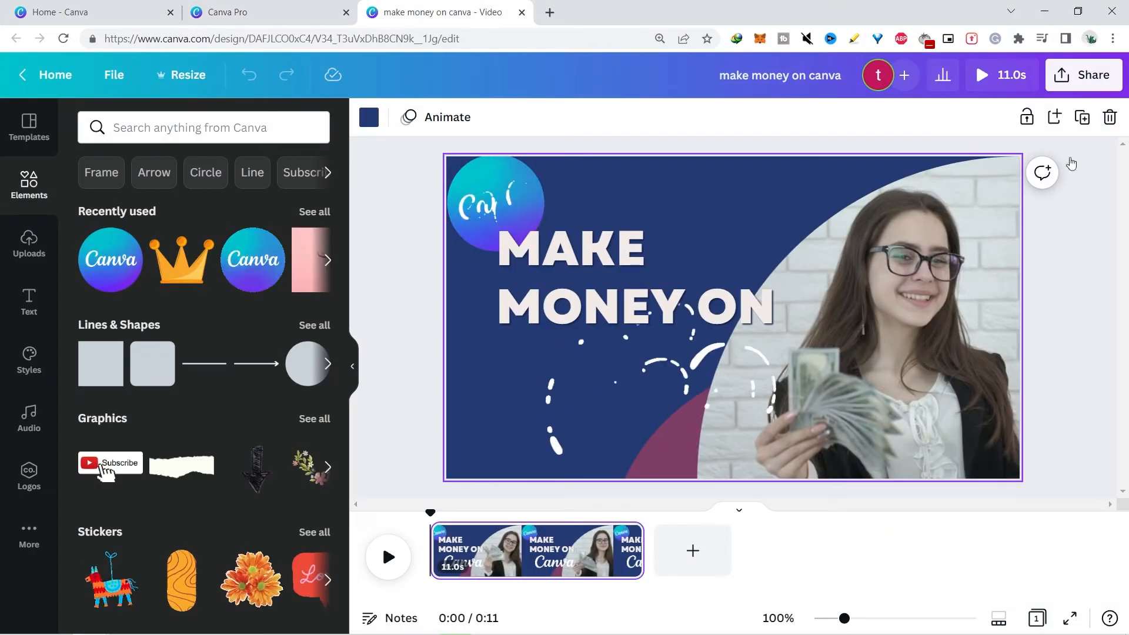
{"action": "left_click", "coordinate": [1103, 80]}
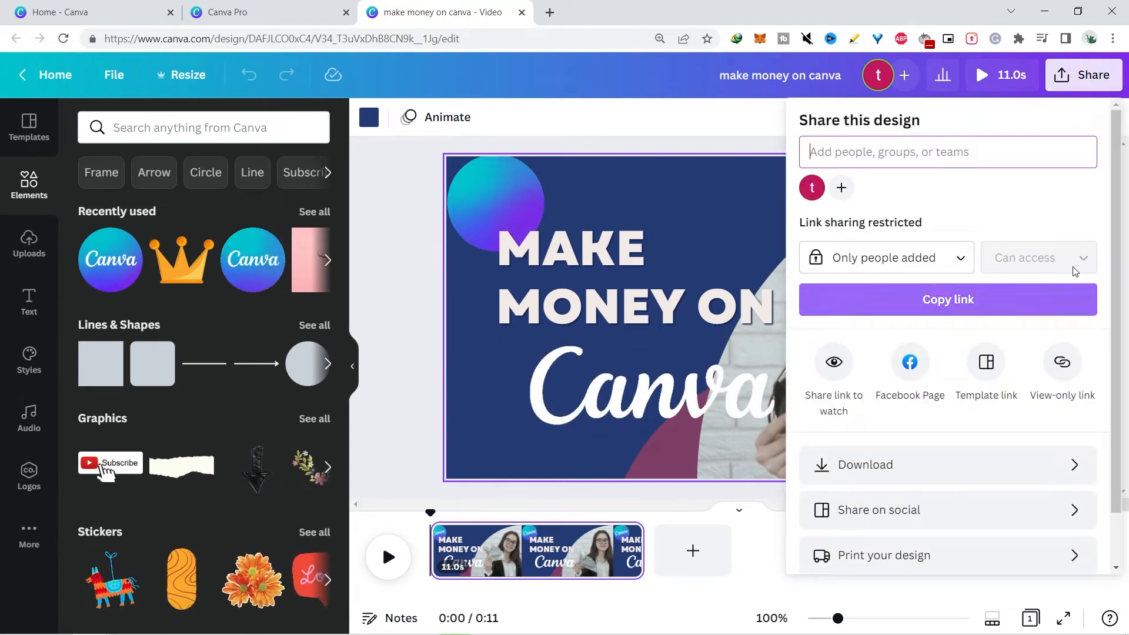
{"action": "left_click", "coordinate": [917, 258]}
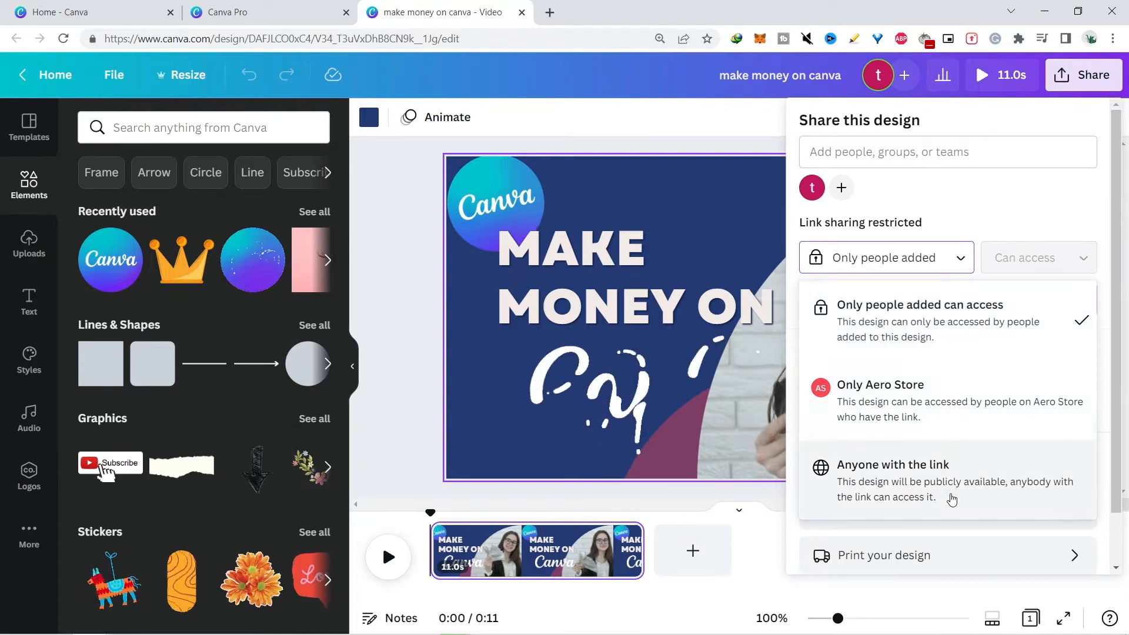
{"action": "left_click", "coordinate": [950, 488]}
Show all sharing options for the design and choose Template link
{"action": "scroll", "coordinate": [976, 464], "scroll_direction": "down", "scroll_amount": 1}
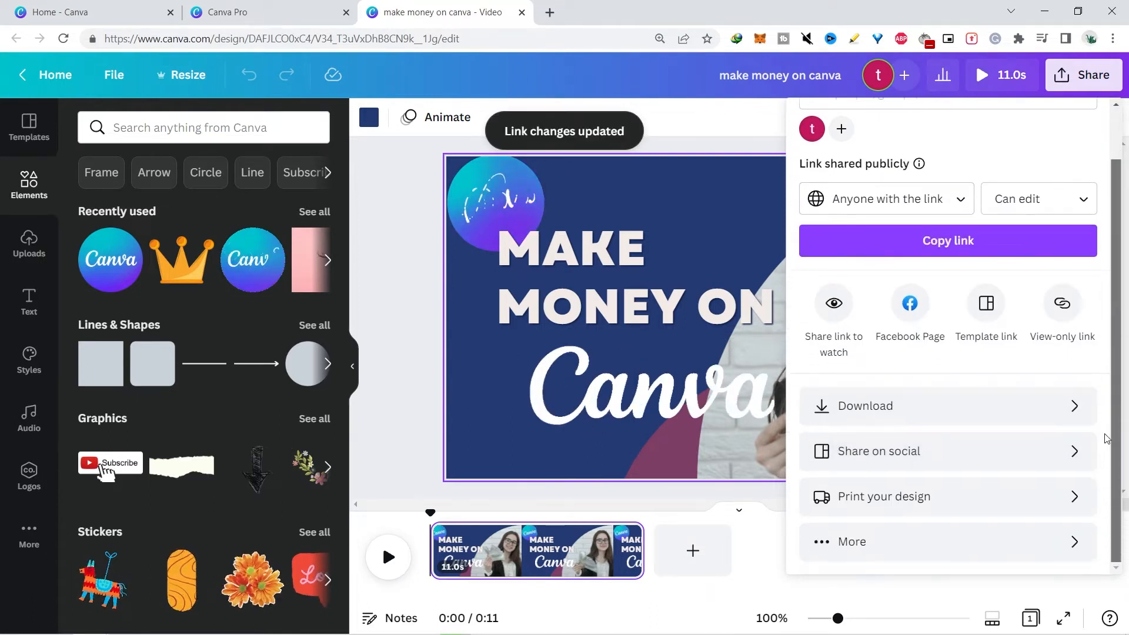
{"action": "left_click", "coordinate": [915, 542]}
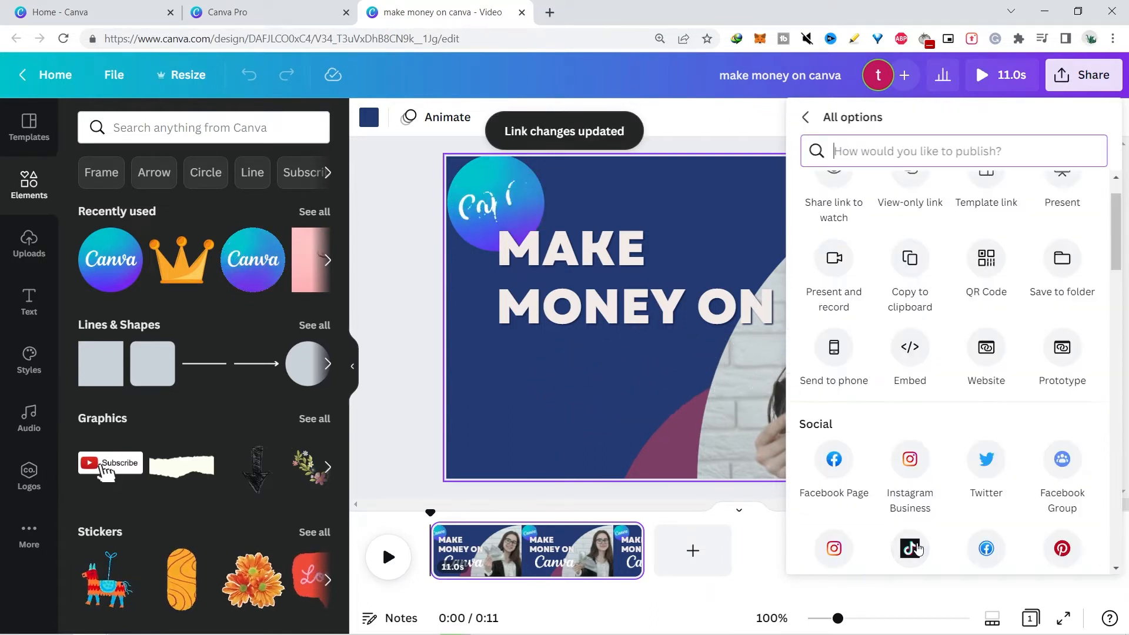
{"action": "scroll", "coordinate": [917, 283], "scroll_direction": "up", "scroll_amount": 1}
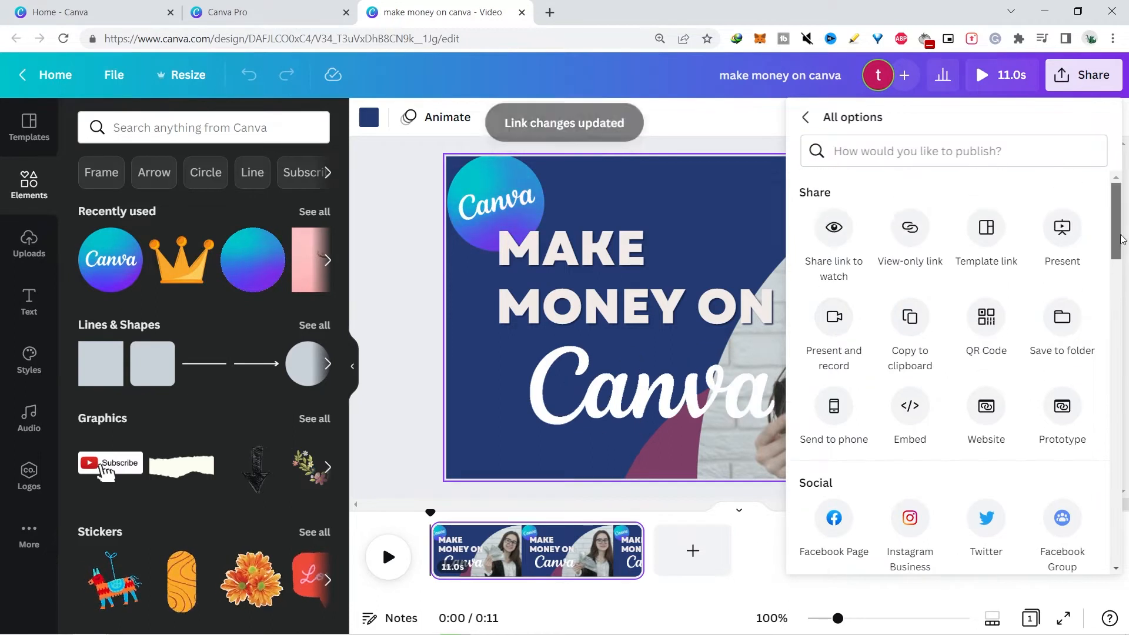
{"action": "left_click", "coordinate": [993, 238]}
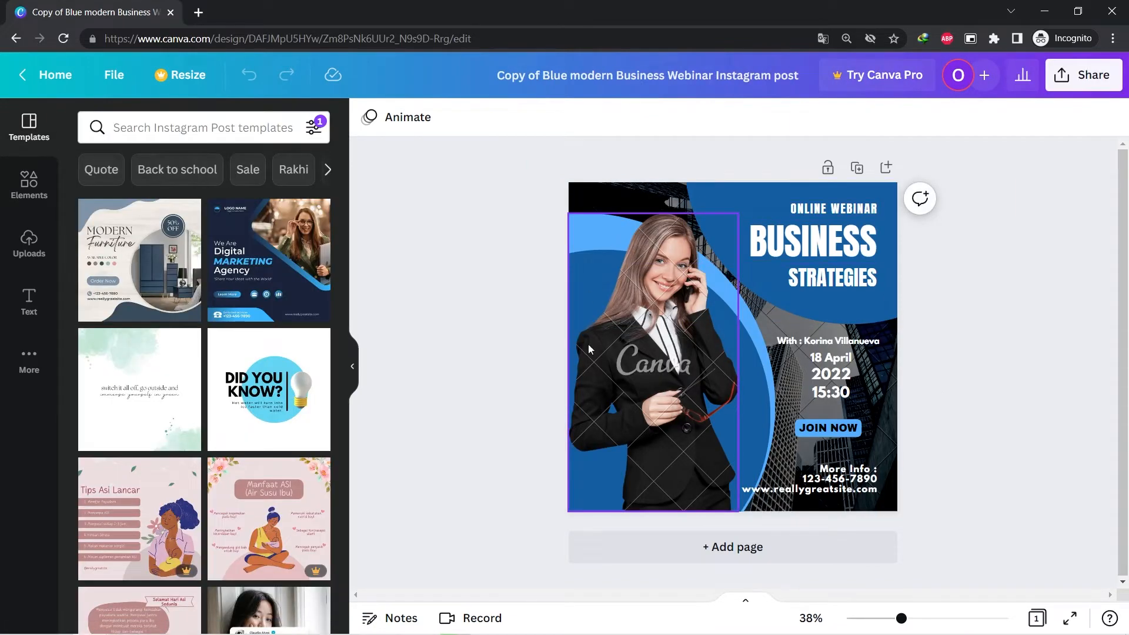
Overwrite the beginning of the BUSINESS heading in the webinar Instagram post with SADFAFA
{"action": "left_click_drag", "start_coordinate": [901, 618], "coordinate": [928, 618]}
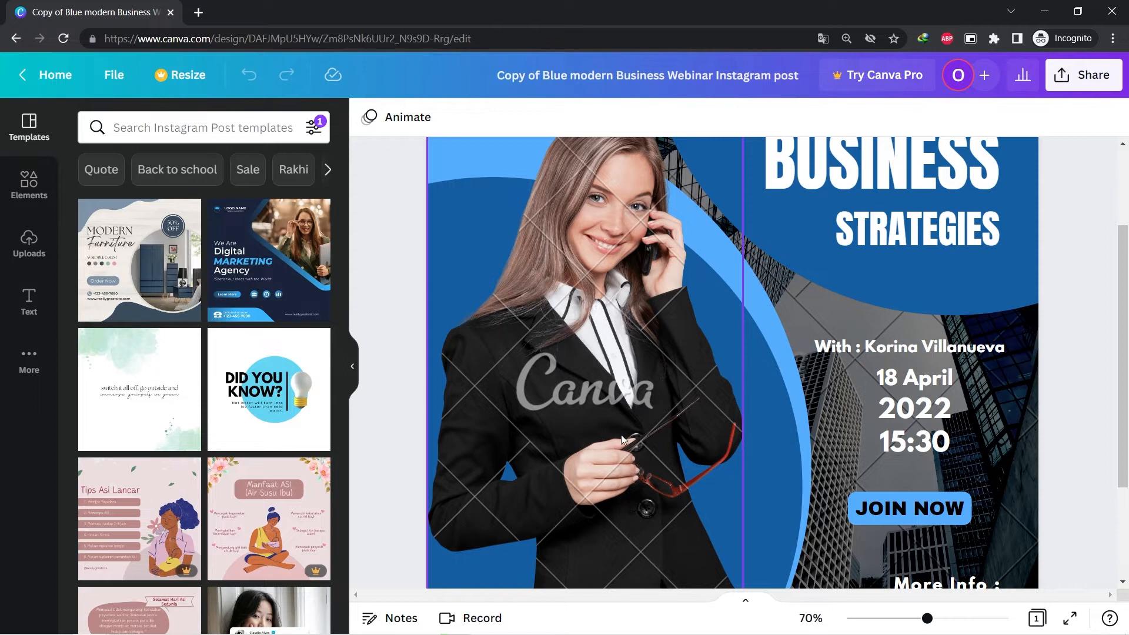
{"action": "scroll", "coordinate": [661, 356], "scroll_direction": "up", "scroll_amount": 3}
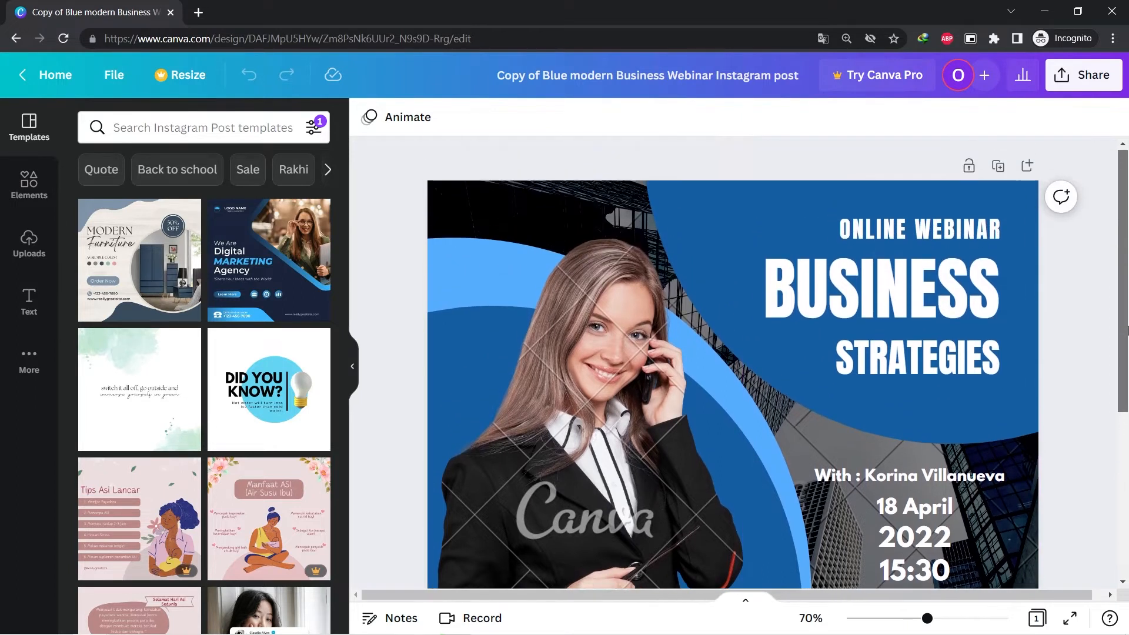
{"action": "left_click", "coordinate": [898, 287]}
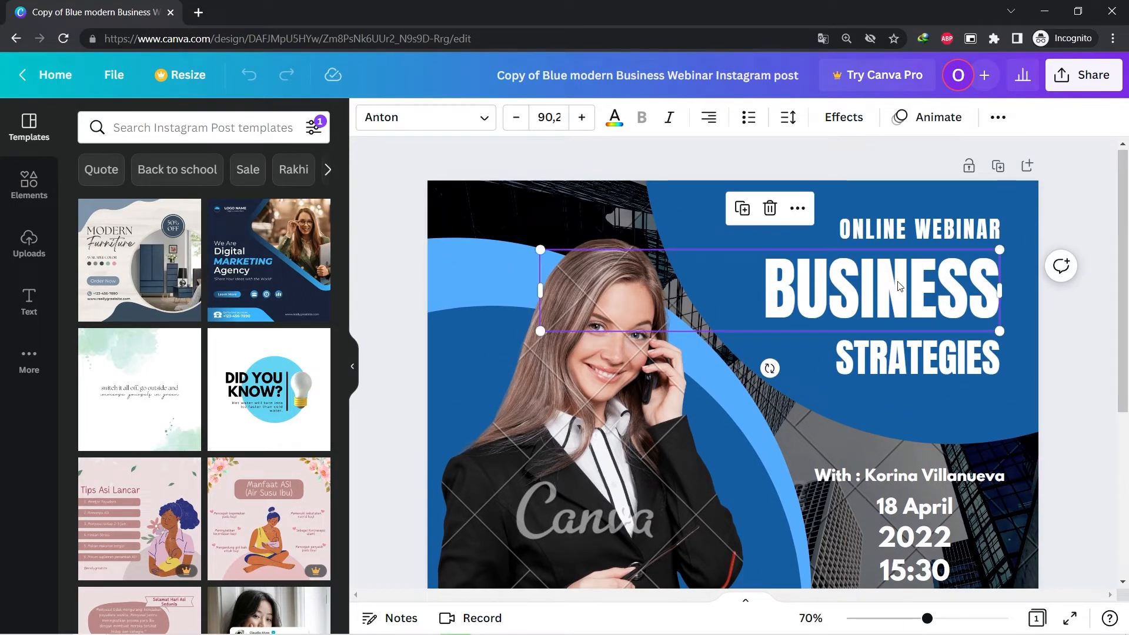
{"action": "left_click", "coordinate": [898, 286]}
{"action": "key", "text": "shift+Home"}
{"action": "type", "text": "SADFAFA"}
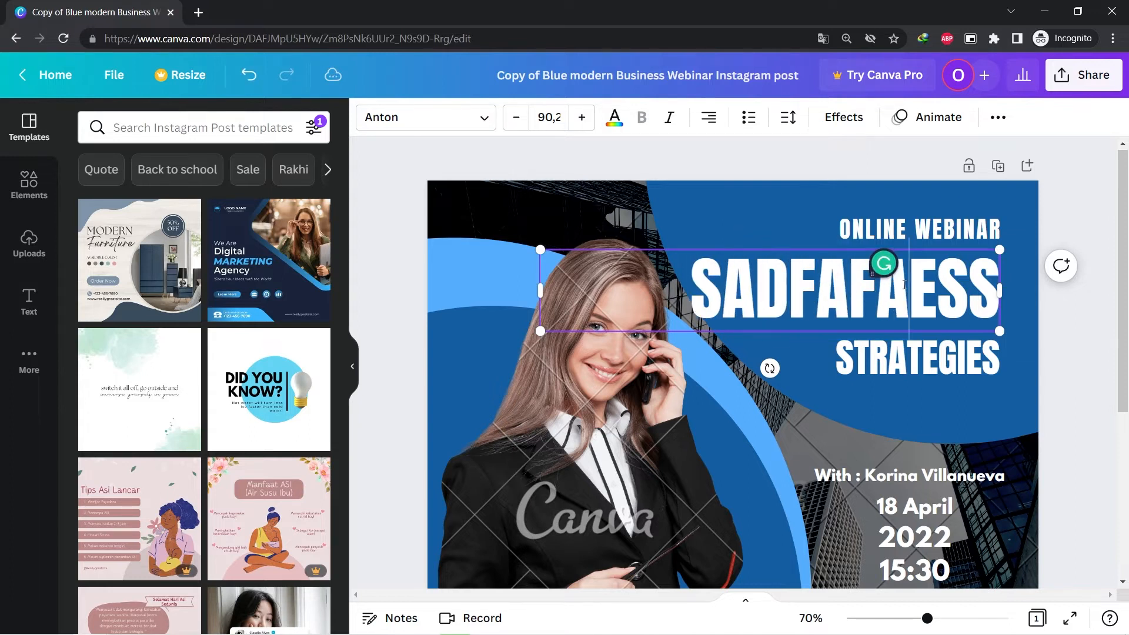
Edit the STRATEGIES subheading below the main heading, entering SDAFA
{"action": "left_click", "coordinate": [947, 362]}
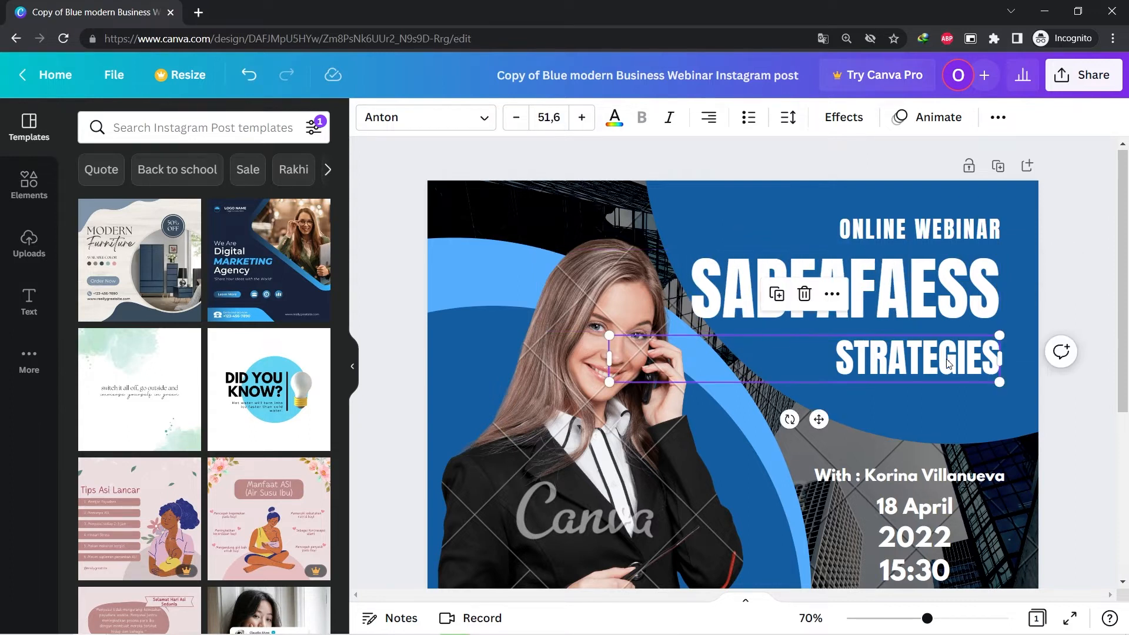
{"action": "double_click", "coordinate": [948, 363]}
{"action": "type", "text": "SDAFA"}
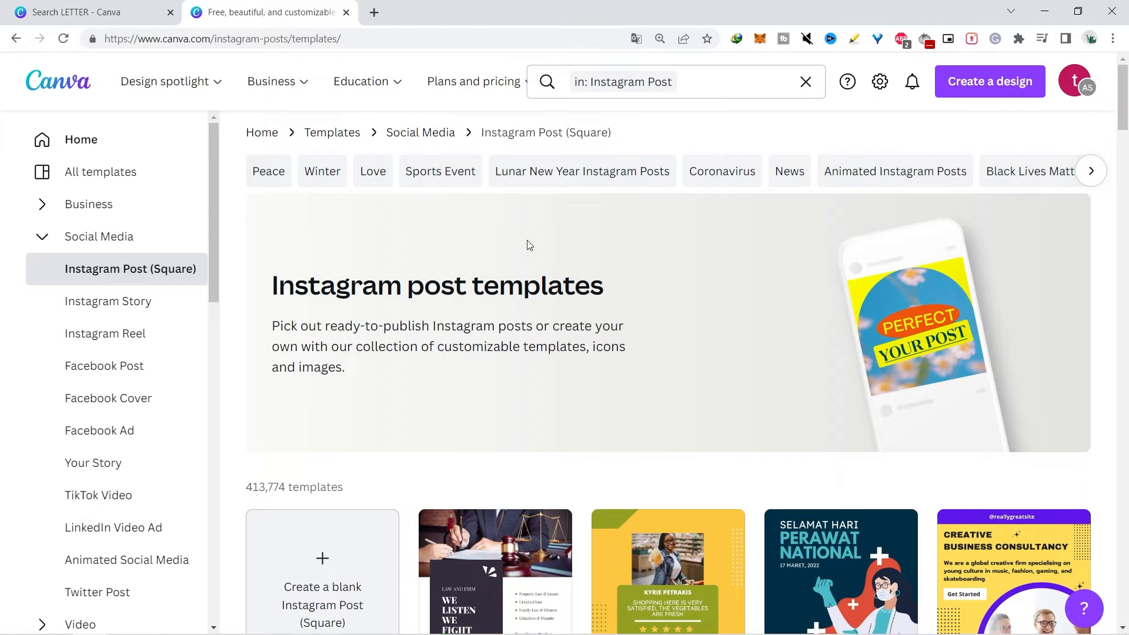
Browse the gallery of square Instagram post templates, comparing free and Pro designs
{"action": "scroll", "coordinate": [1073, 222], "scroll_direction": "down", "scroll_amount": 7}
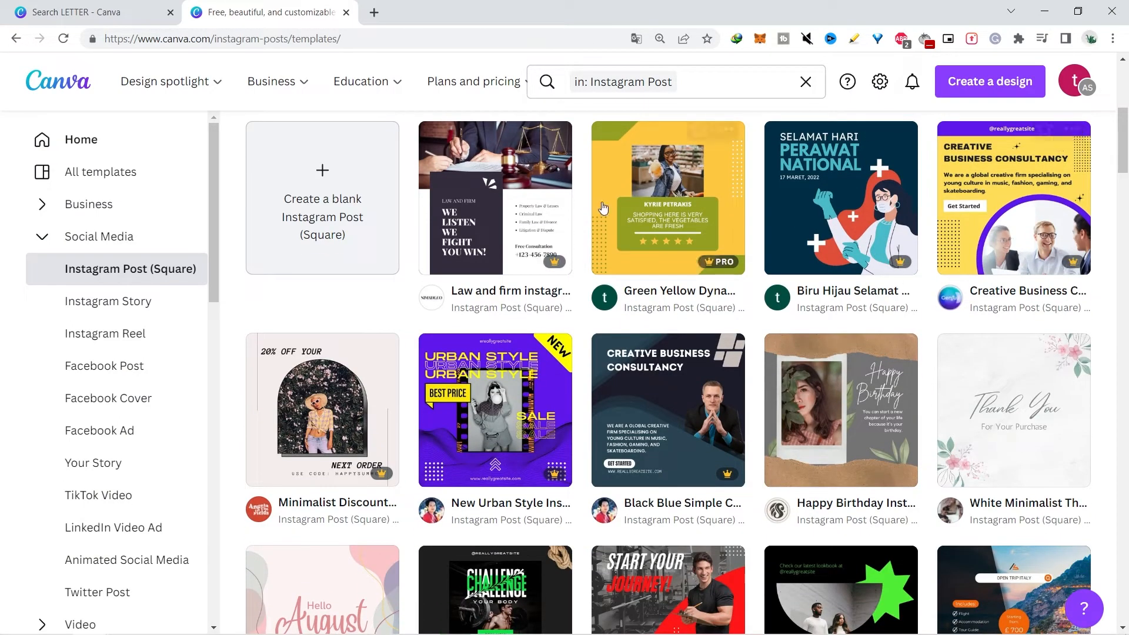
{"action": "scroll", "coordinate": [1124, 158], "scroll_direction": "down", "scroll_amount": 1}
{"action": "scroll", "coordinate": [1127, 157], "scroll_direction": "down", "scroll_amount": 2}
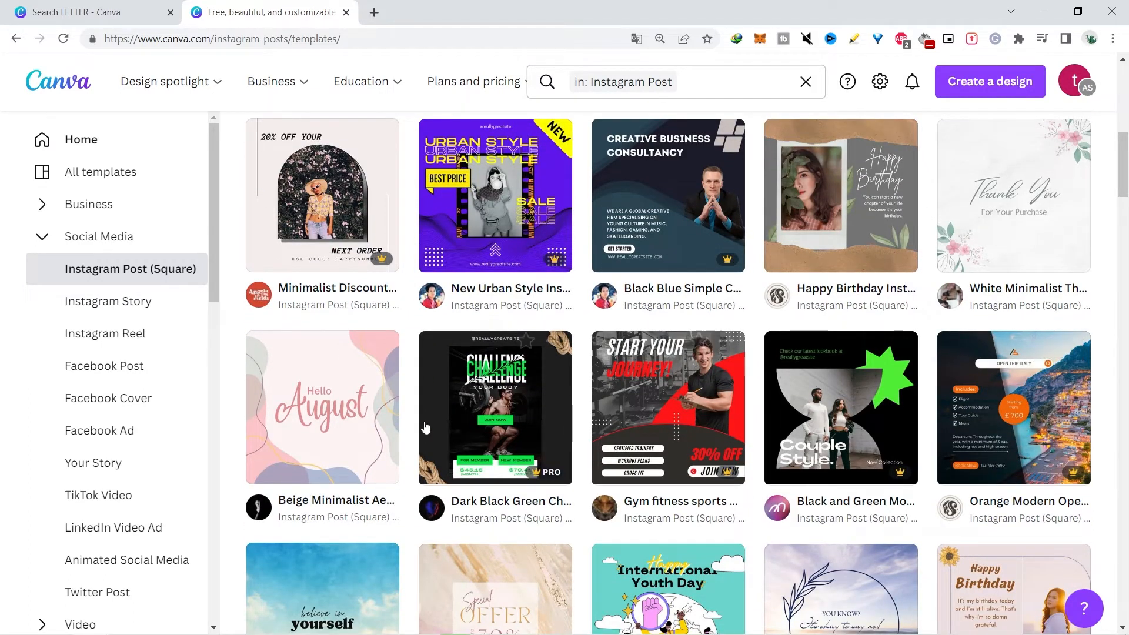
{"action": "scroll", "coordinate": [1126, 160], "scroll_direction": "down", "scroll_amount": 1}
{"action": "scroll", "coordinate": [1126, 160], "scroll_direction": "down", "scroll_amount": 5}
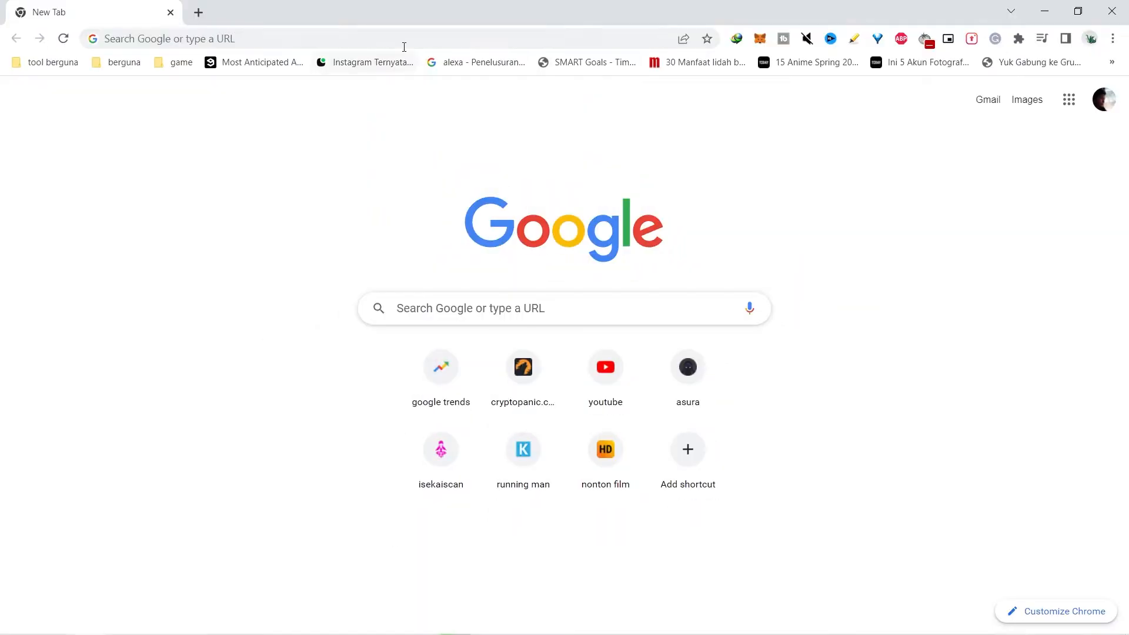
Search Google for "colour palette" and open a palette website from the results
{"action": "left_click", "coordinate": [399, 38]}
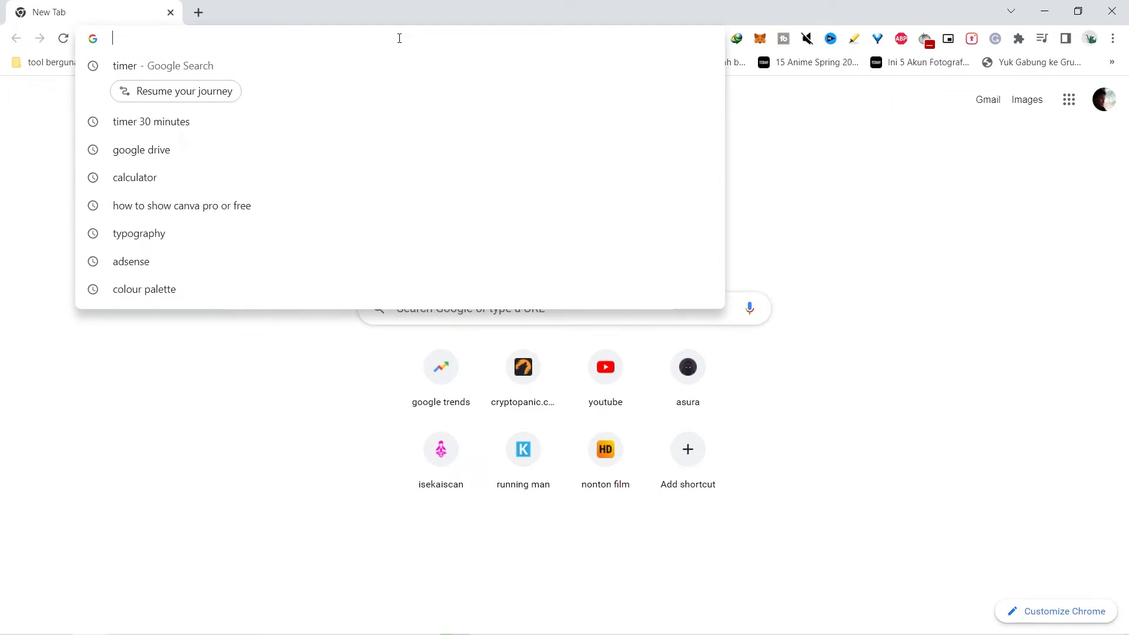
{"action": "type", "text": "COLOUR T"}
{"action": "key", "text": "BackSpace"}
{"action": "type", "text": "PA"}
{"action": "key", "text": "Return"}
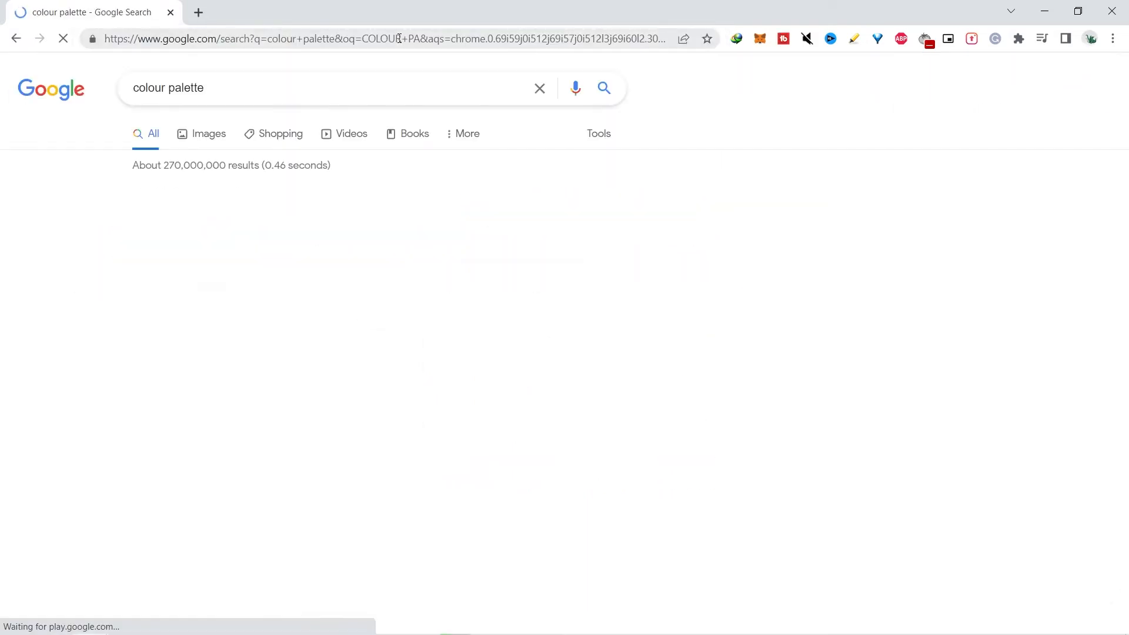
{"action": "left_click", "coordinate": [231, 210]}
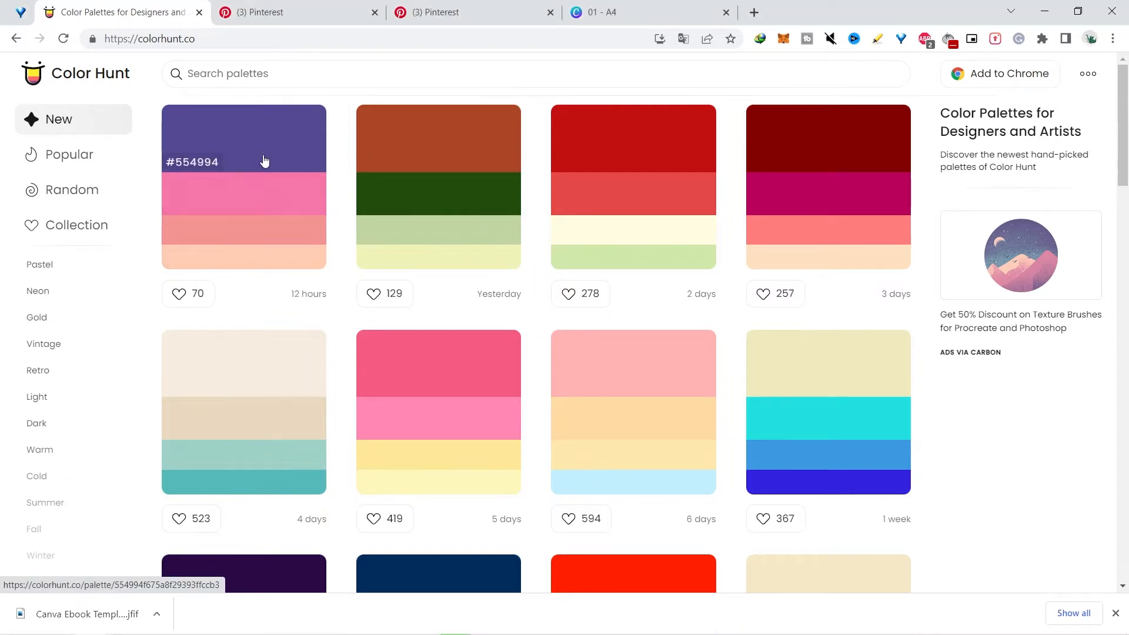
View Pinterest's "canva workbook template" results, then open the further options of the 33-page ebook lead magnet pin
{"action": "left_click", "coordinate": [289, 15]}
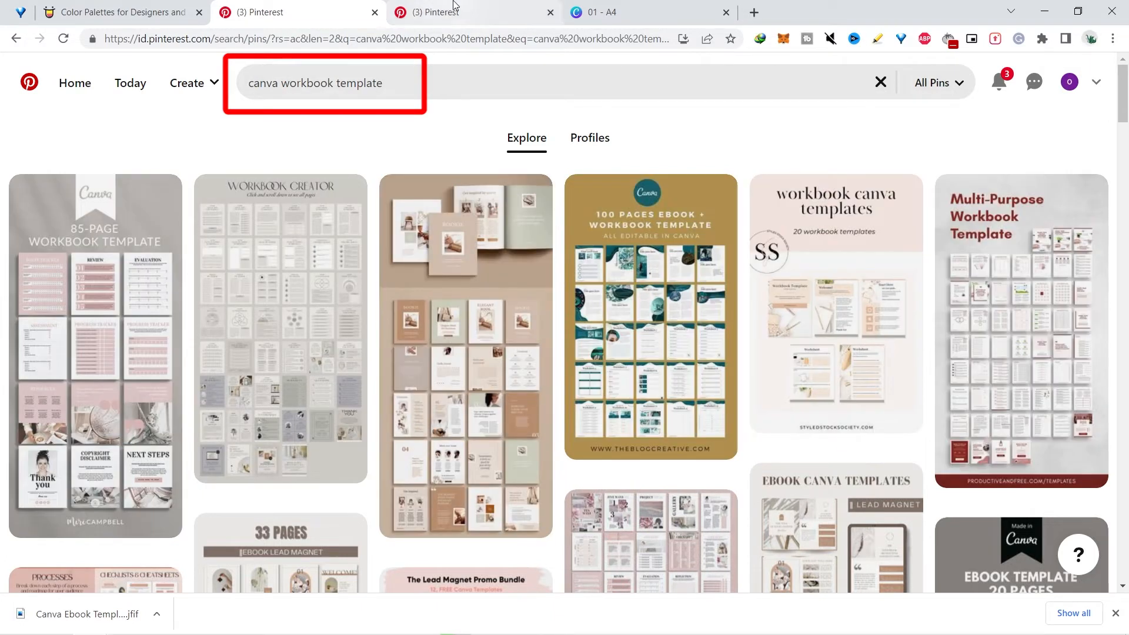
{"action": "left_click", "coordinate": [465, 11]}
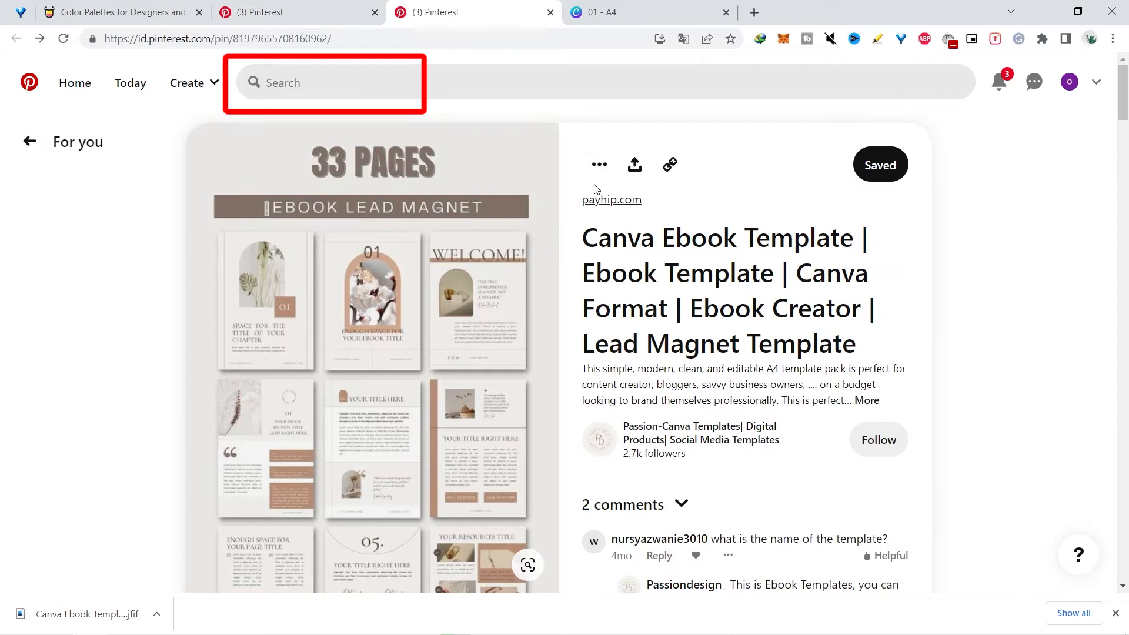
{"action": "left_click", "coordinate": [599, 165]}
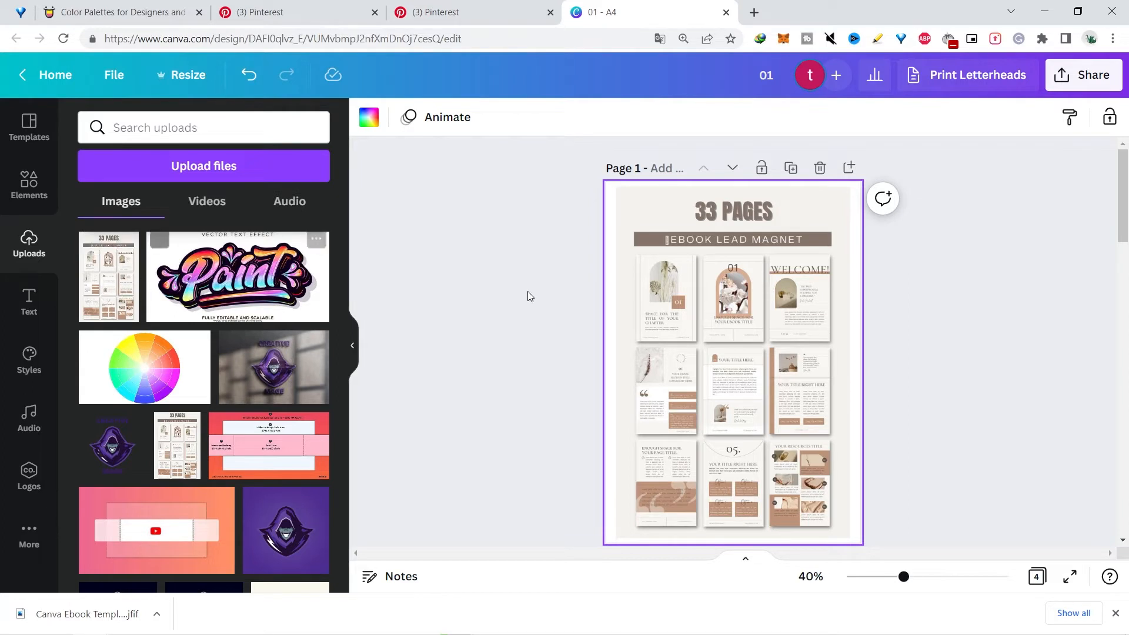
Examine the photo colours taken from the 33-page reference image and the available text styles and font combinations
{"action": "left_click", "coordinate": [369, 120]}
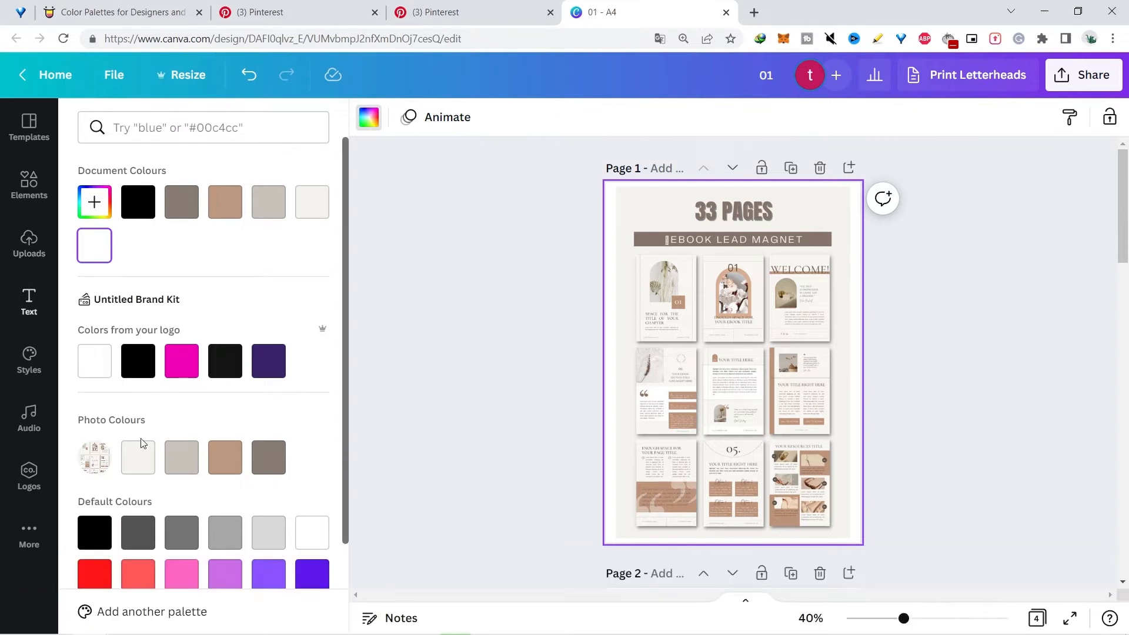
{"action": "left_click", "coordinate": [30, 306]}
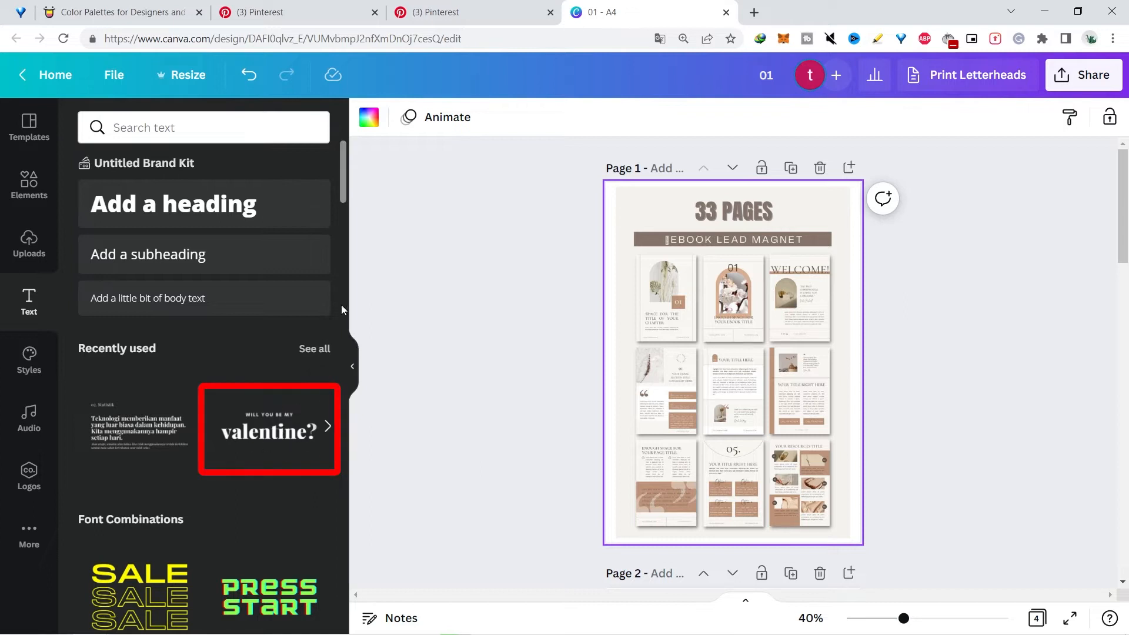
{"action": "left_click_drag", "start_coordinate": [339, 167], "coordinate": [358, 305]}
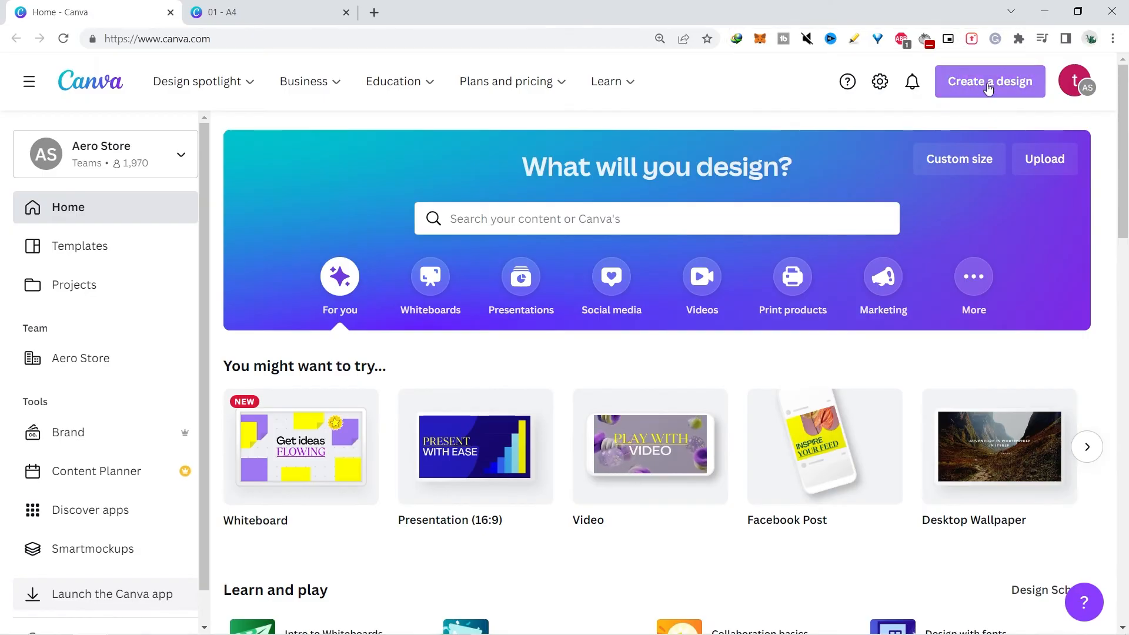
Look up the A5 document among the new design types and return to the open A4 design
{"action": "left_click", "coordinate": [985, 82]}
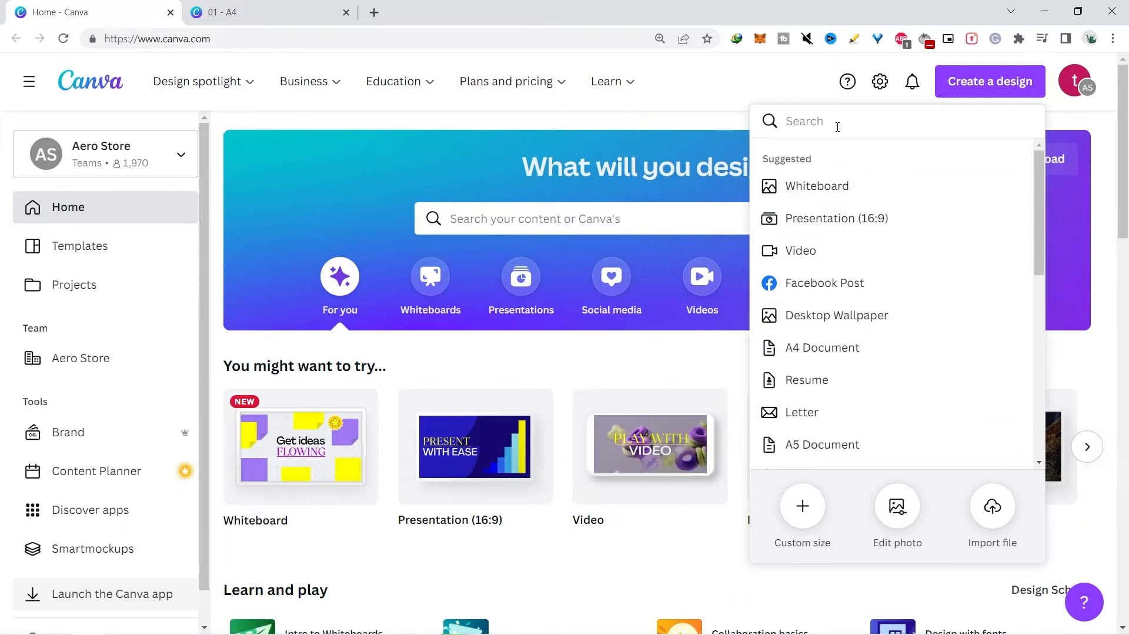
{"action": "type", "text": "a5"}
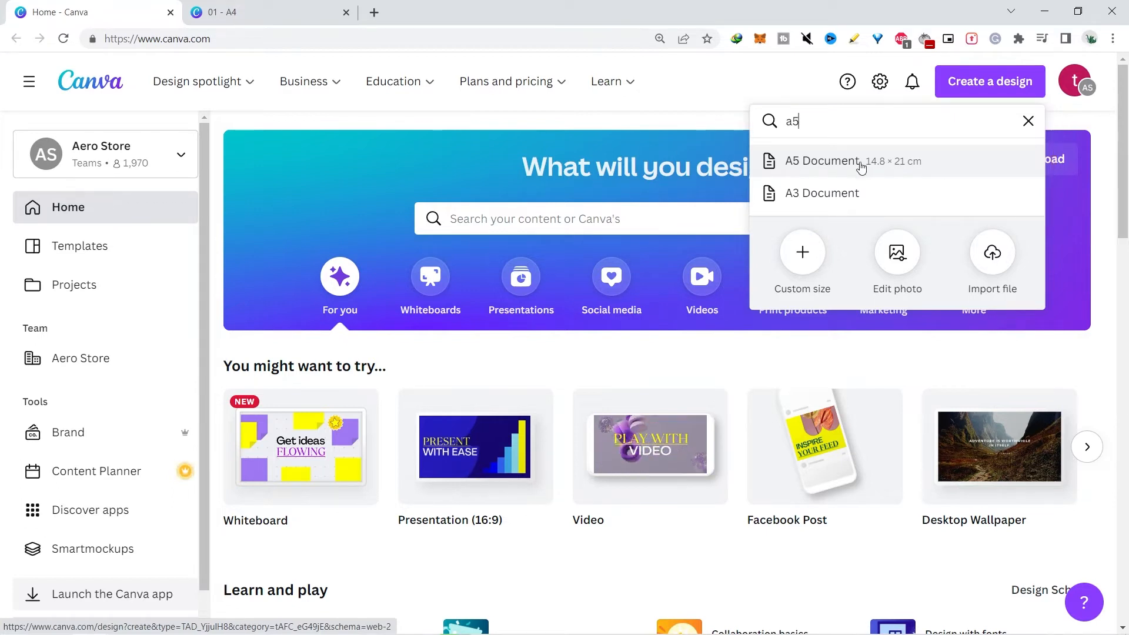
{"action": "left_click", "coordinate": [287, 13]}
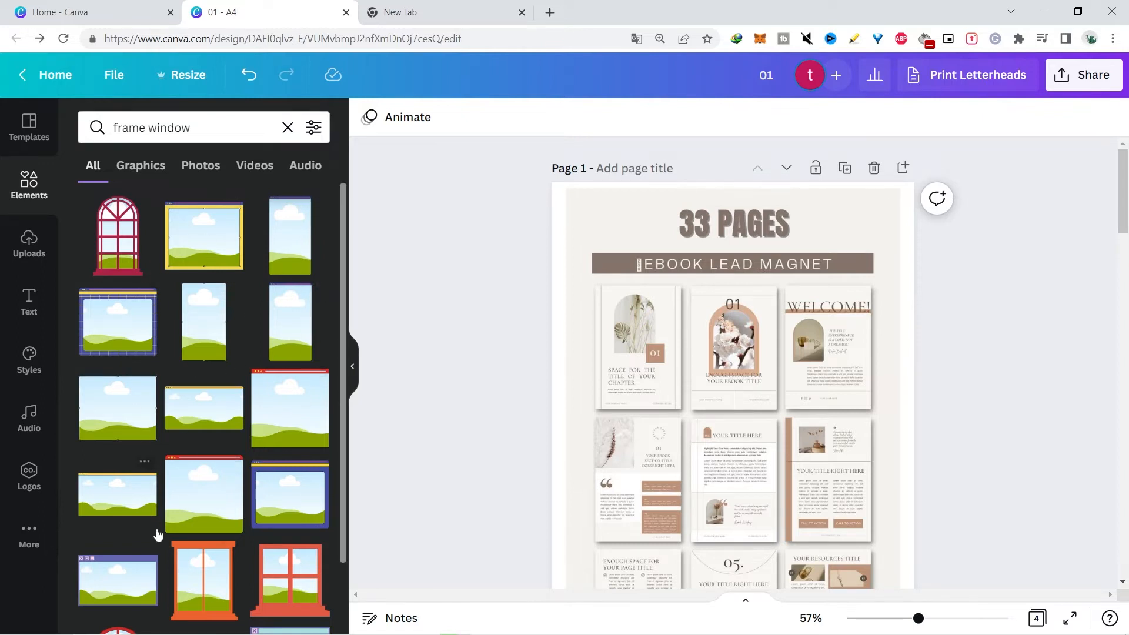
Add a blank page after page 1 and place the arched frame from an element search for "frame window curved" on it
{"action": "left_click", "coordinate": [215, 122]}
{"action": "left_click", "coordinate": [183, 244]}
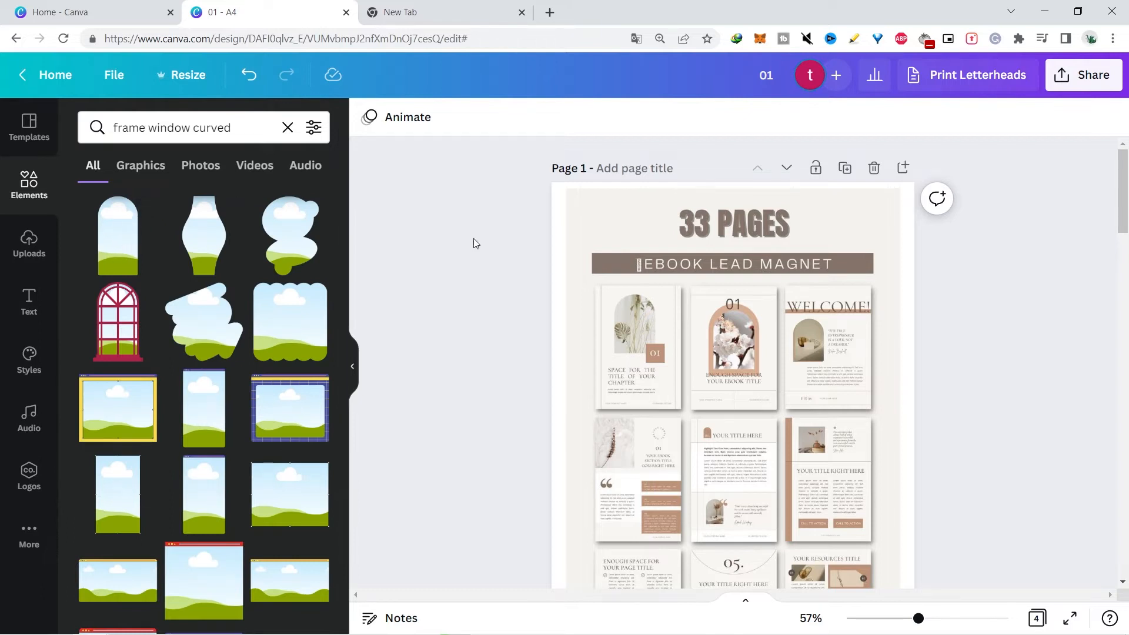
{"action": "left_click", "coordinate": [903, 167]}
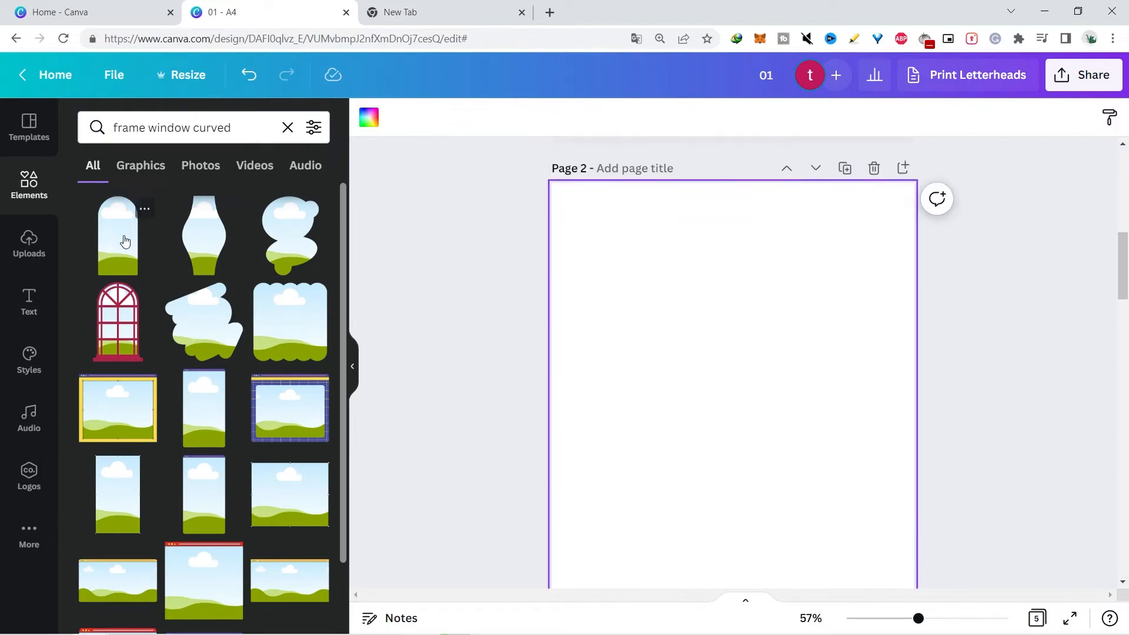
{"action": "left_click", "coordinate": [124, 240]}
{"action": "mouse_move", "coordinate": [743, 405]}
{"action": "left_mouse_down"}
{"action": "mouse_move", "coordinate": [750, 390]}
{"action": "mouse_move", "coordinate": [744, 405]}
{"action": "left_mouse_up"}
{"action": "left_click_drag", "start_coordinate": [1125, 282], "coordinate": [1126, 297]}
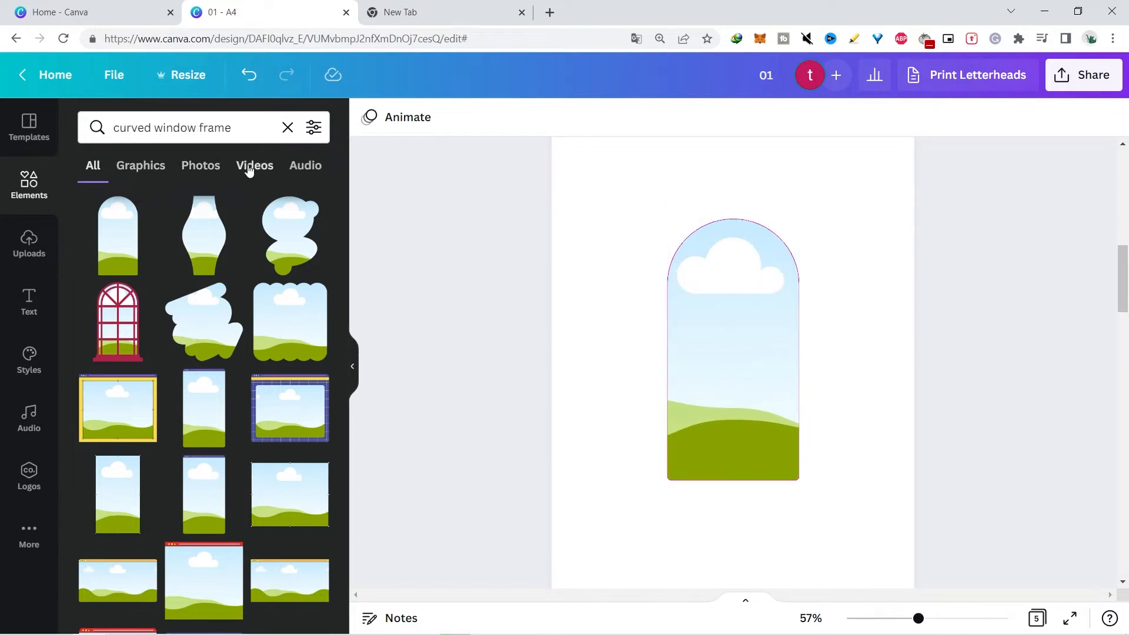
Search the graphics for "square" and add the light grey rounded square to page 2
{"action": "left_click", "coordinate": [254, 134]}
{"action": "left_click_drag", "start_coordinate": [255, 134], "coordinate": [3, 140]}
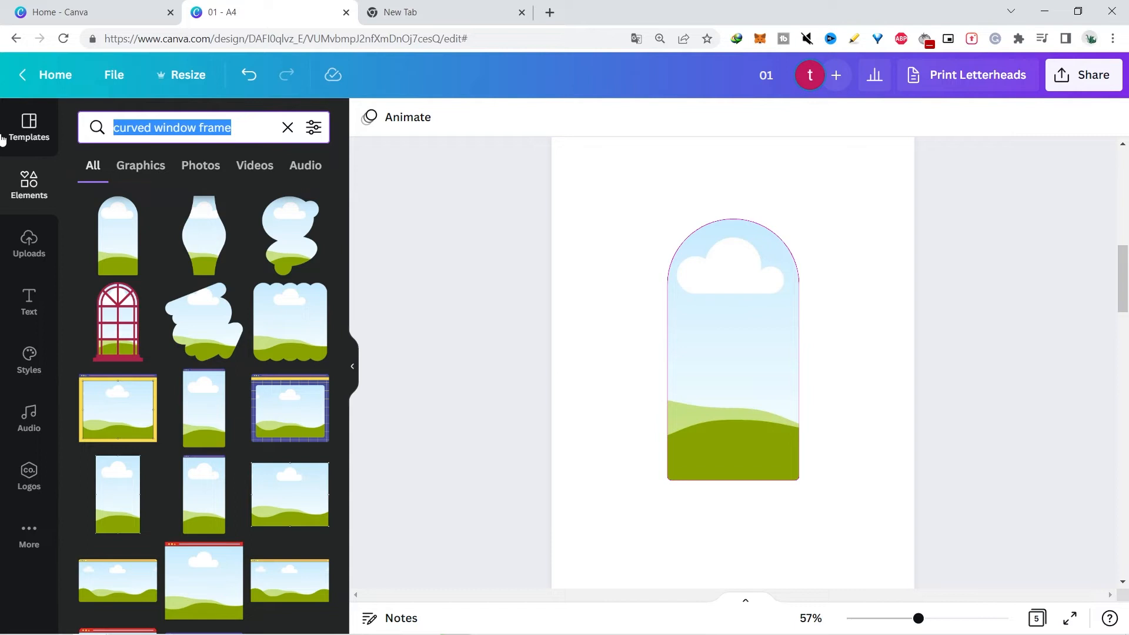
{"action": "type", "text": "square"}
{"action": "key", "text": "Return"}
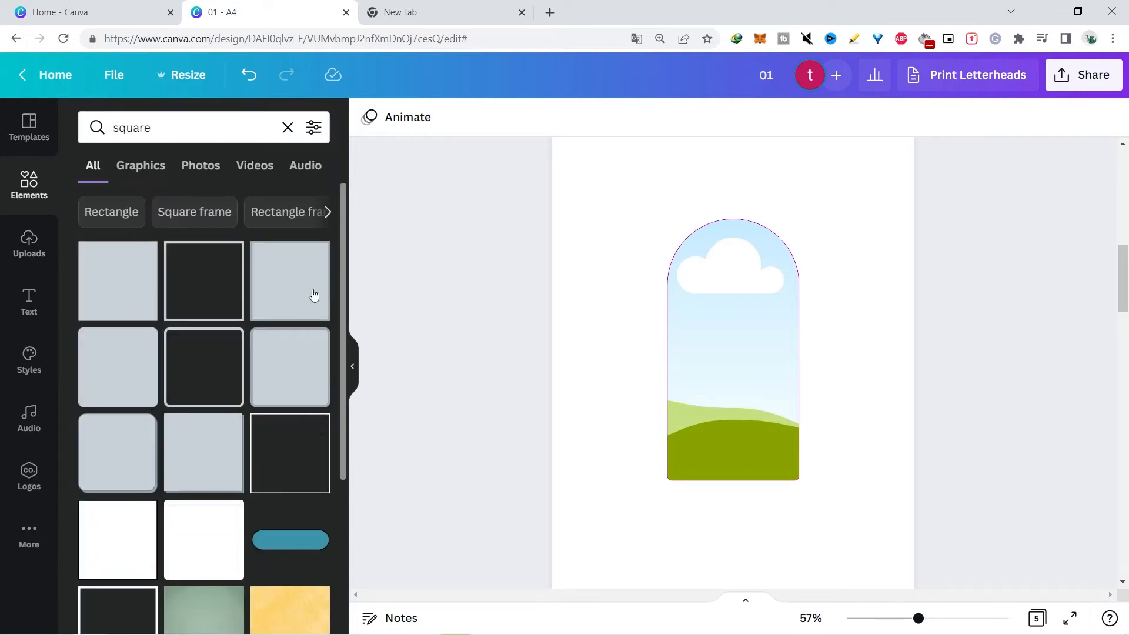
{"action": "left_click", "coordinate": [147, 164]}
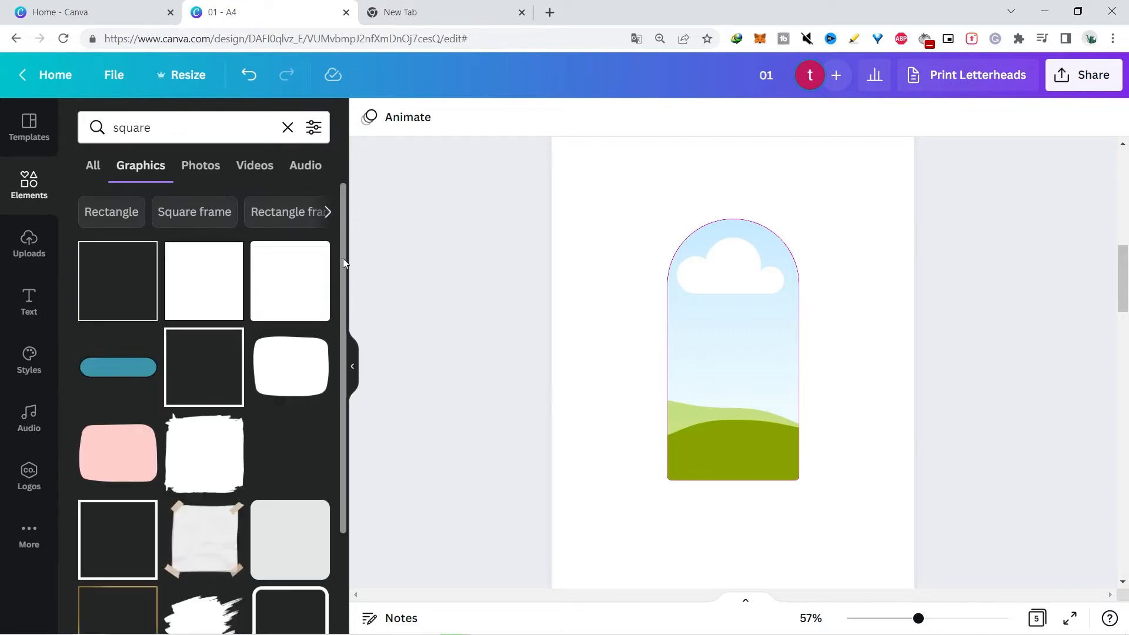
{"action": "scroll", "coordinate": [279, 471], "scroll_direction": "down", "scroll_amount": 1}
{"action": "left_click", "coordinate": [284, 526]}
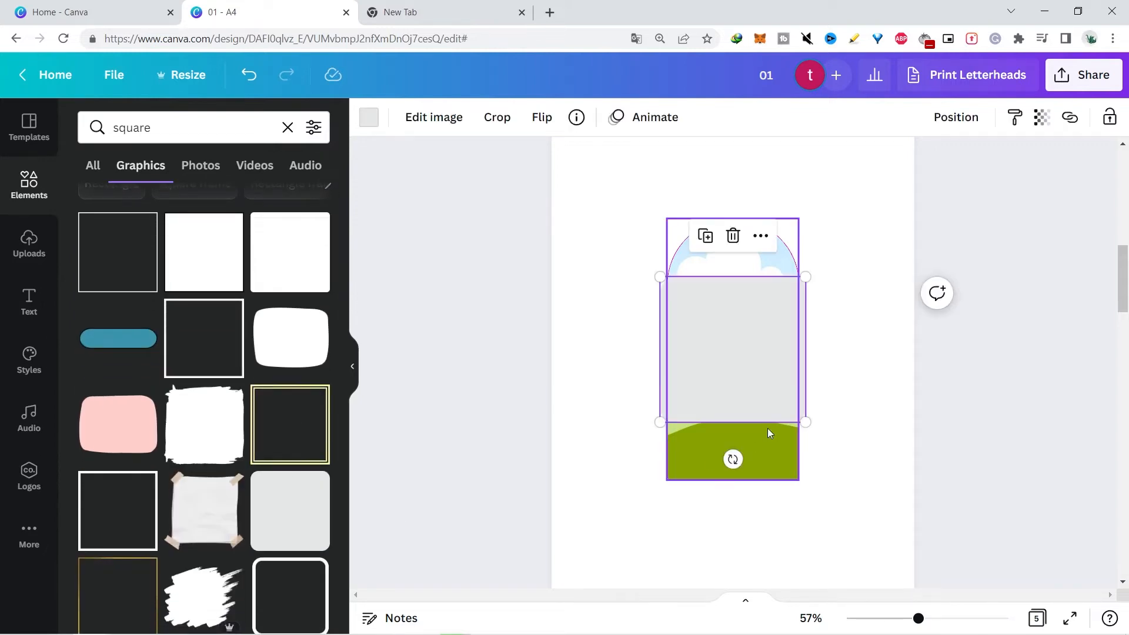
Shrink the grey square and position it over the lower-right corner of the arched frame
{"action": "left_click_drag", "start_coordinate": [762, 373], "coordinate": [828, 500]}
{"action": "left_click_drag", "start_coordinate": [734, 559], "coordinate": [769, 523]}
{"action": "left_click_drag", "start_coordinate": [812, 488], "coordinate": [812, 510]}
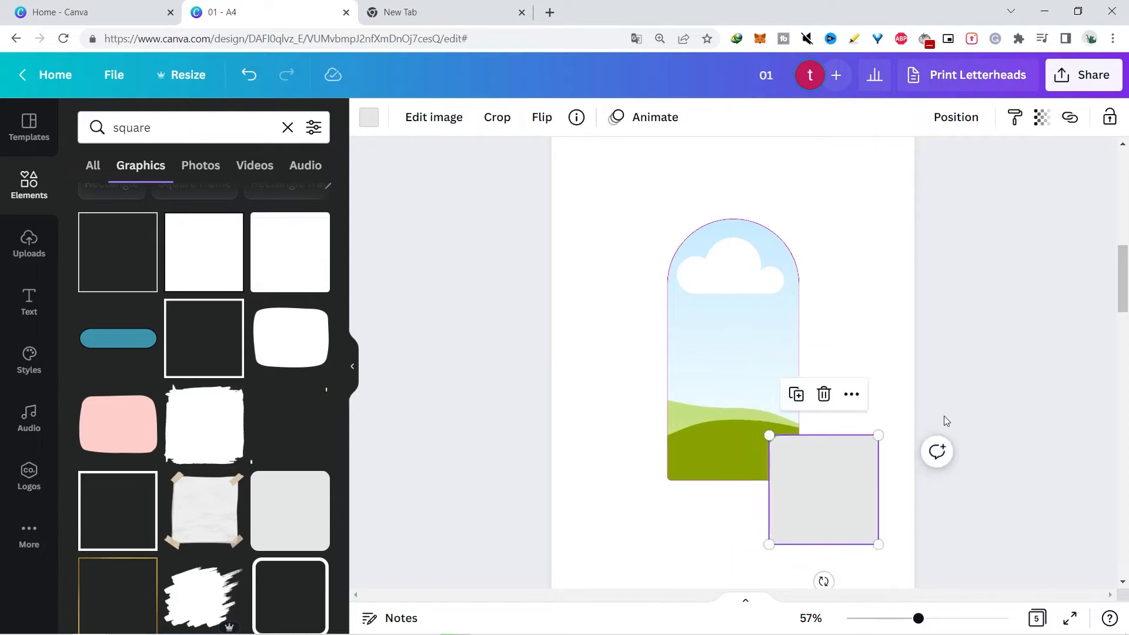
{"action": "left_click", "coordinate": [587, 280]}
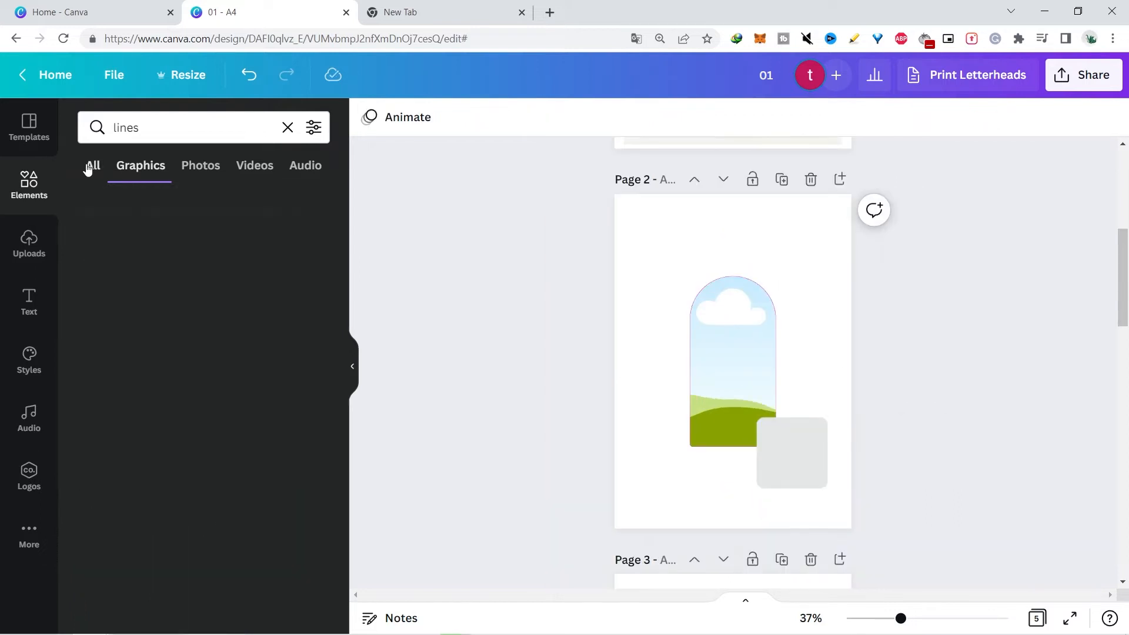
Show all element types for the "lines" search and add a plain straight line to page 2
{"action": "left_click", "coordinate": [90, 167]}
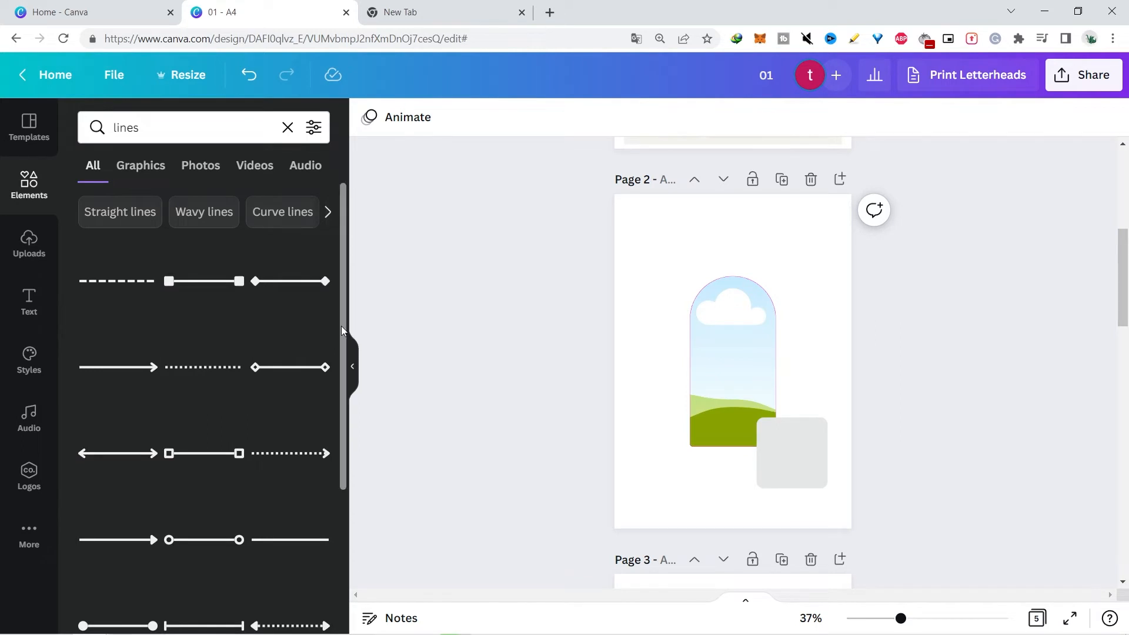
{"action": "scroll", "coordinate": [341, 326], "scroll_direction": "down", "scroll_amount": 1}
{"action": "left_click", "coordinate": [299, 516]}
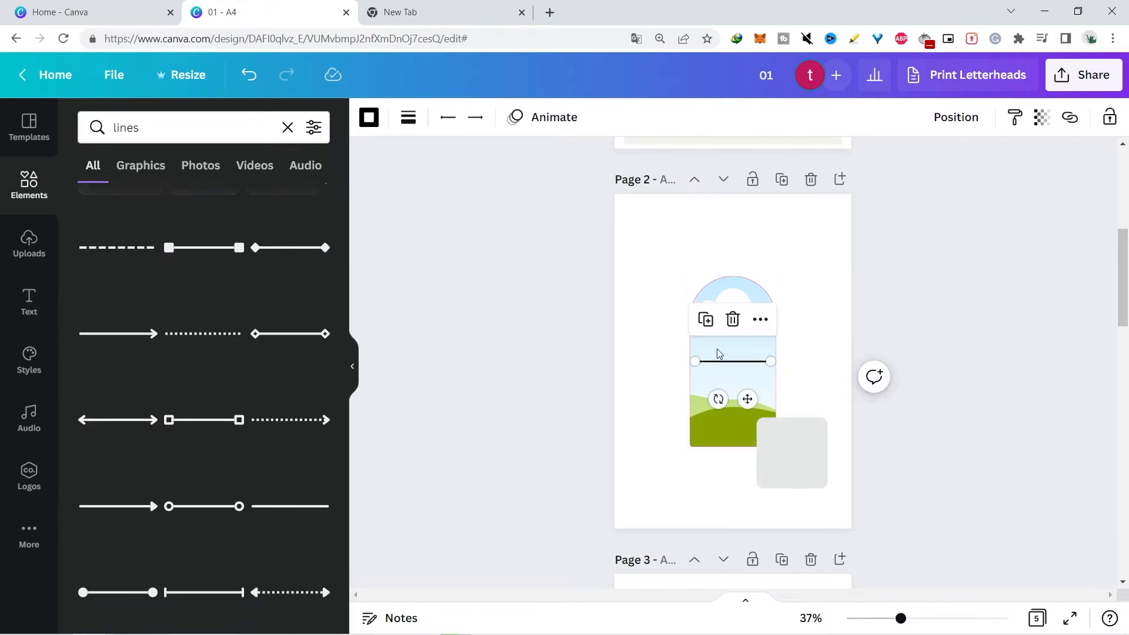
Make the line vertical at full page height near the page's left edge, with a parallel copy beside it
{"action": "left_click_drag", "start_coordinate": [720, 367], "coordinate": [625, 463]}
{"action": "left_click_drag", "start_coordinate": [625, 362], "coordinate": [622, 198]}
{"action": "left_click_drag", "start_coordinate": [625, 463], "coordinate": [625, 527]}
{"action": "left_click_drag", "start_coordinate": [626, 421], "coordinate": [649, 422]}
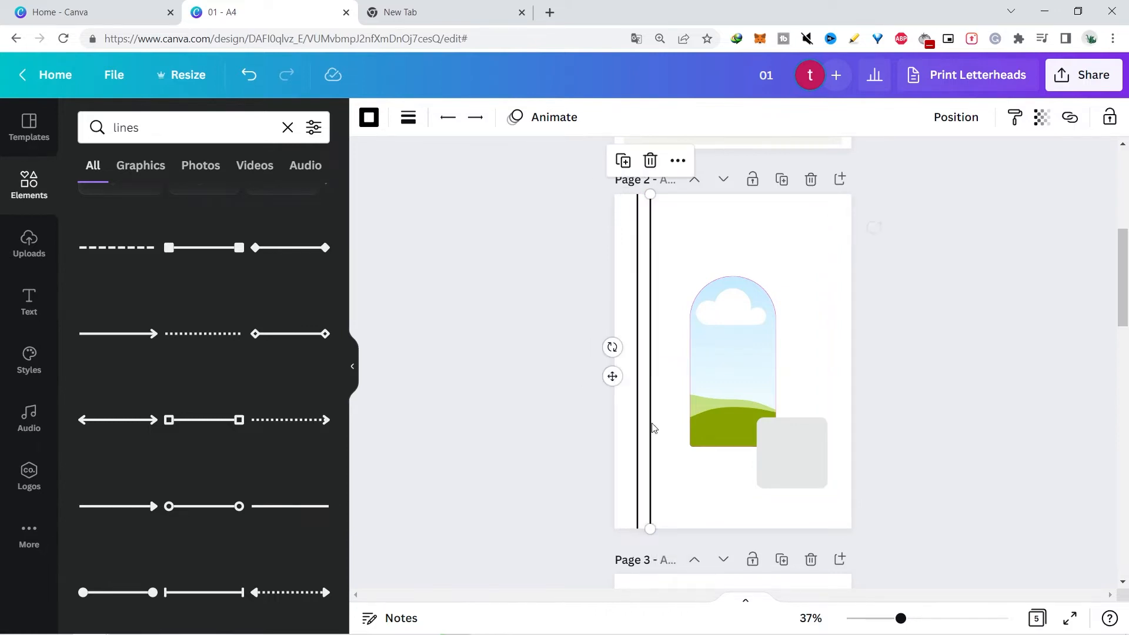
{"action": "left_click", "coordinate": [909, 386]}
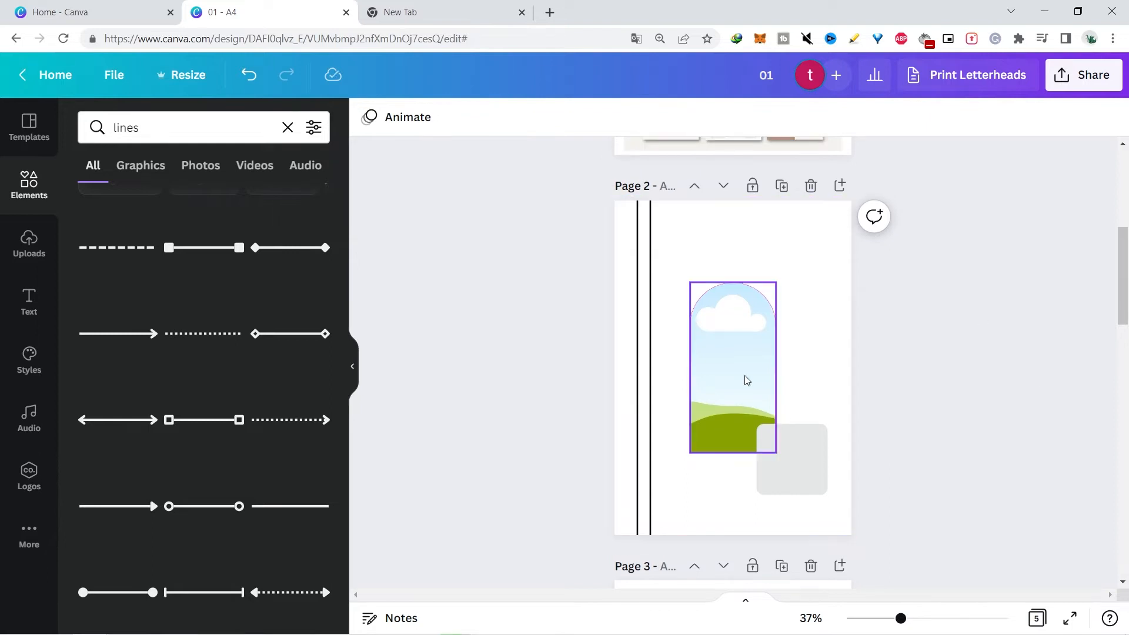
Recolour the grey rounded square with the brown from the photo colours
{"action": "left_click_drag", "start_coordinate": [902, 623], "coordinate": [923, 623]}
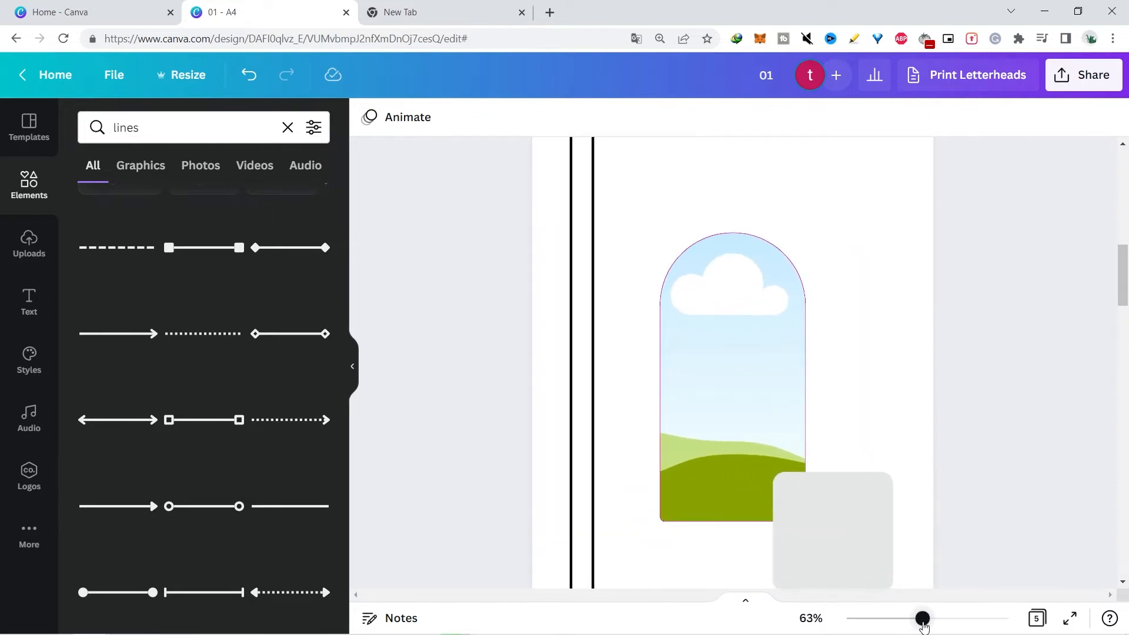
{"action": "scroll", "coordinate": [1107, 322], "scroll_direction": "down", "scroll_amount": 2}
{"action": "left_click", "coordinate": [864, 399]}
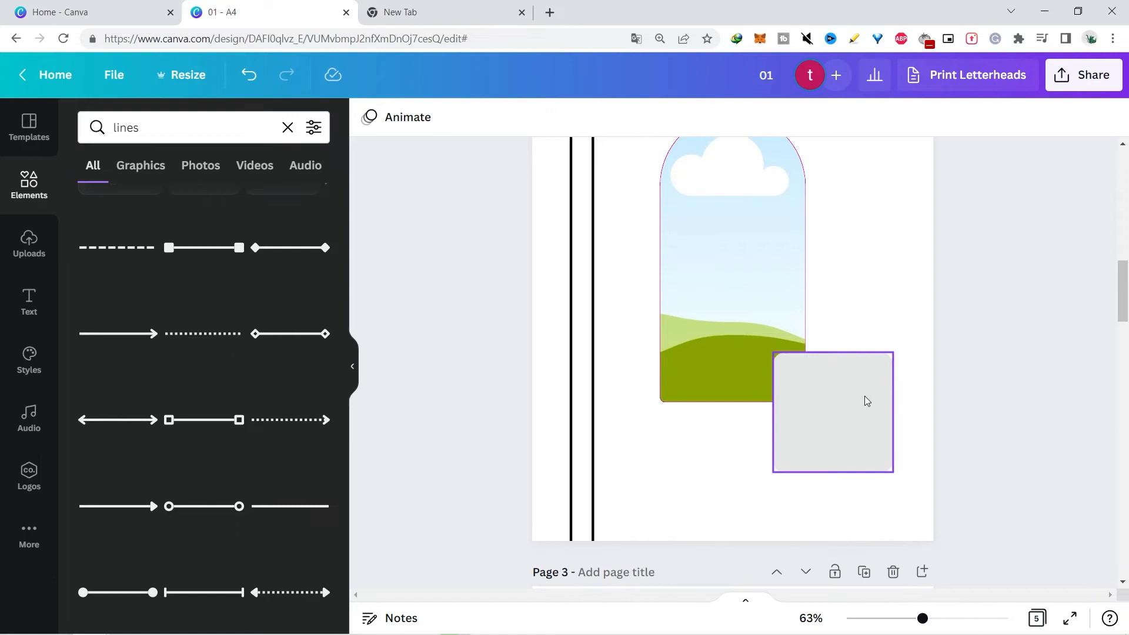
{"action": "left_click", "coordinate": [362, 120]}
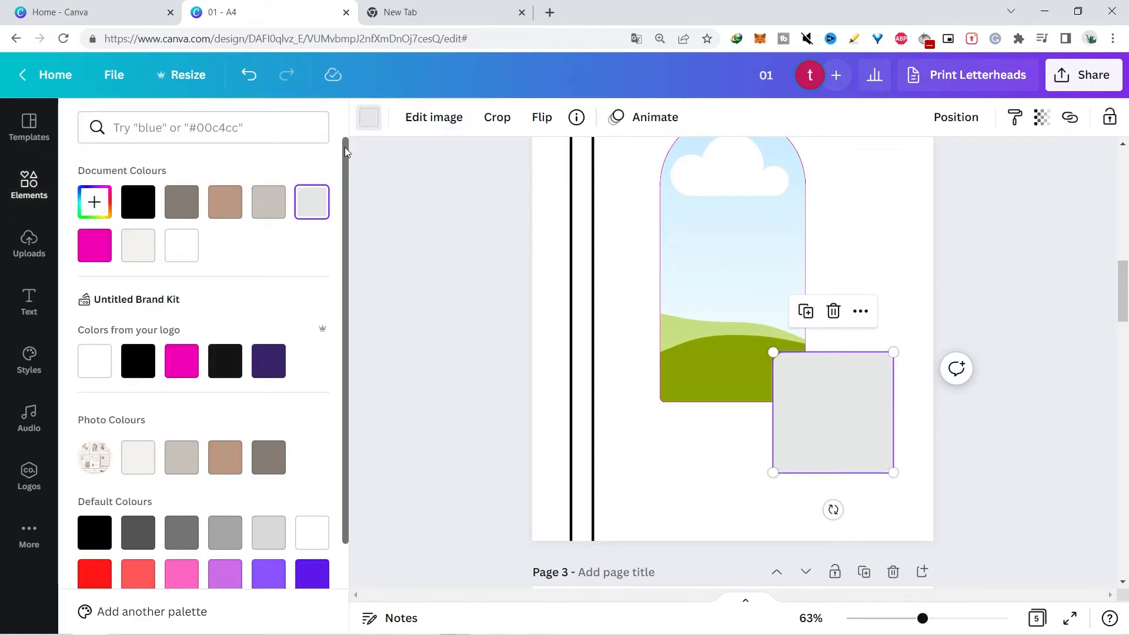
{"action": "left_click", "coordinate": [225, 457]}
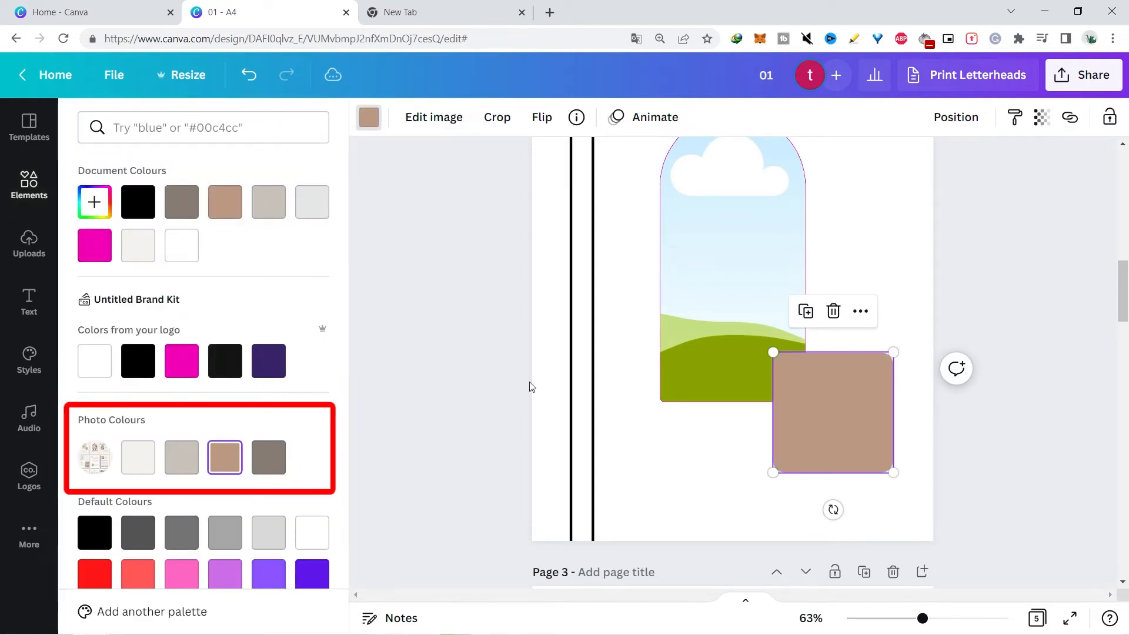
Set the background of page 2 to the off-white from the photo colours
{"action": "left_click", "coordinate": [646, 430]}
{"action": "left_click", "coordinate": [644, 430]}
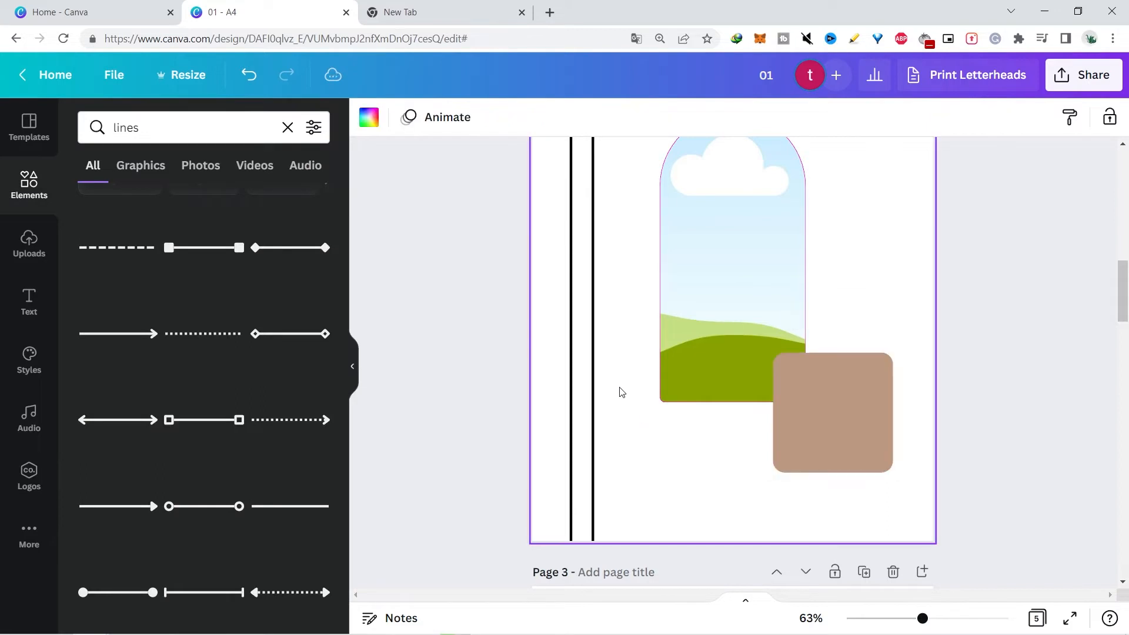
{"action": "left_click", "coordinate": [368, 117]}
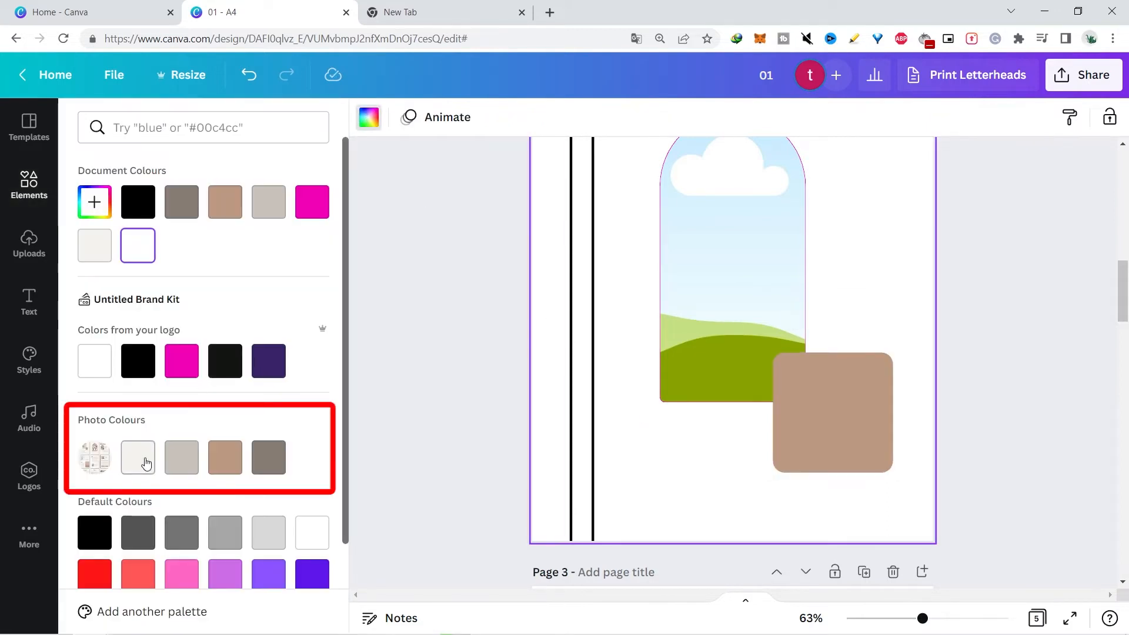
{"action": "left_click", "coordinate": [144, 459]}
Recolour the inner vertical line, trying the brown and settling on the dark taupe document colour
{"action": "left_click", "coordinate": [595, 339]}
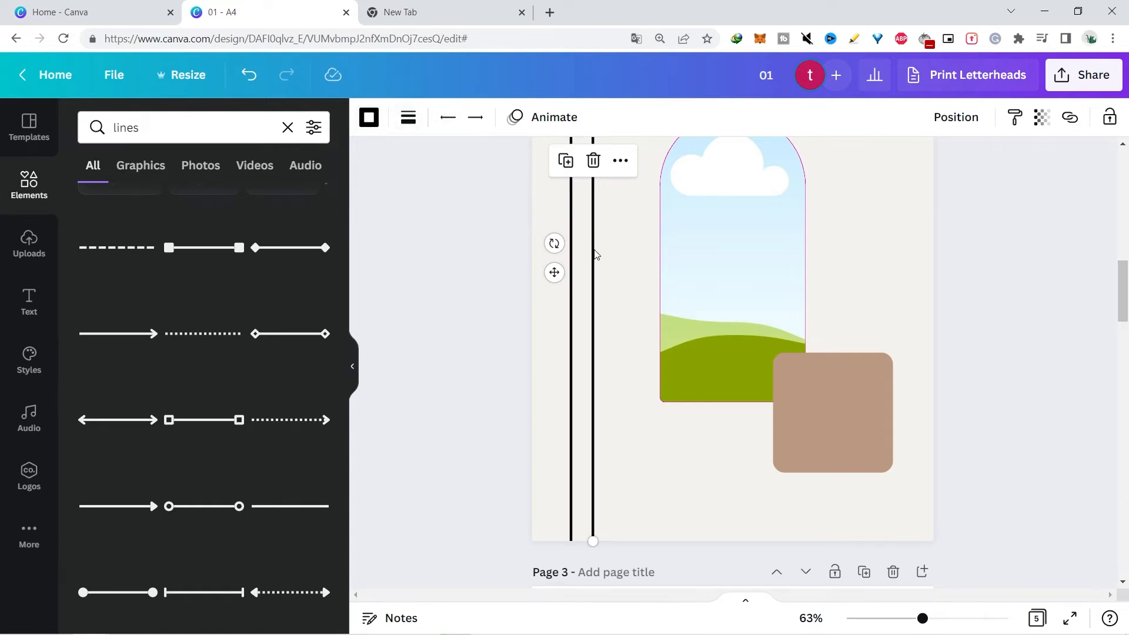
{"action": "left_click", "coordinate": [612, 316]}
{"action": "left_click", "coordinate": [592, 318]}
{"action": "left_click", "coordinate": [369, 117]}
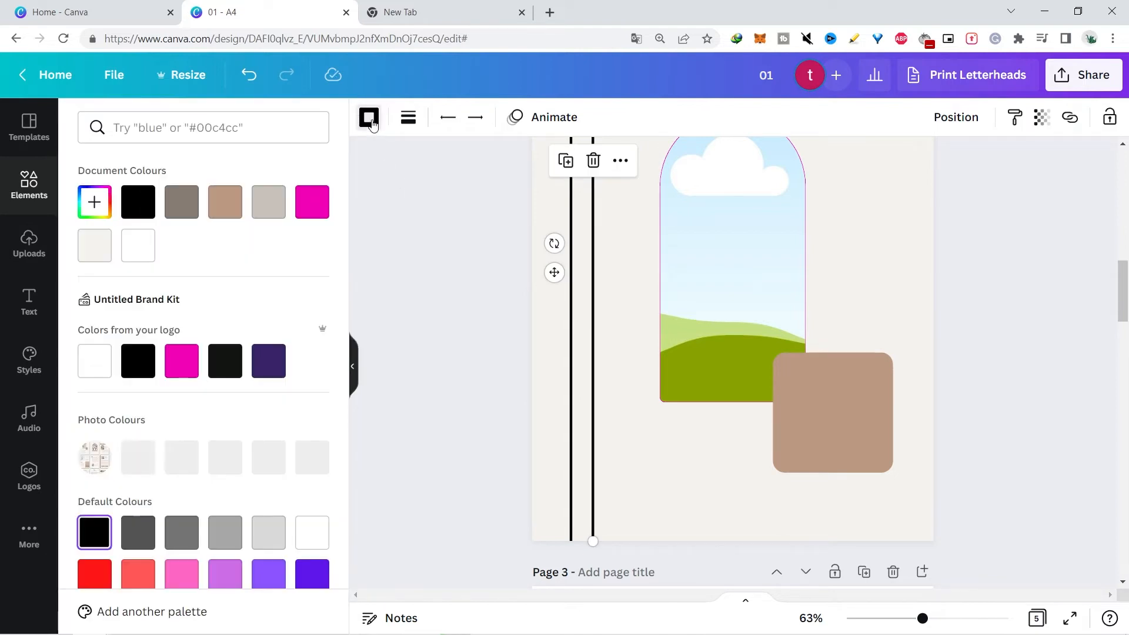
{"action": "left_click", "coordinate": [223, 204]}
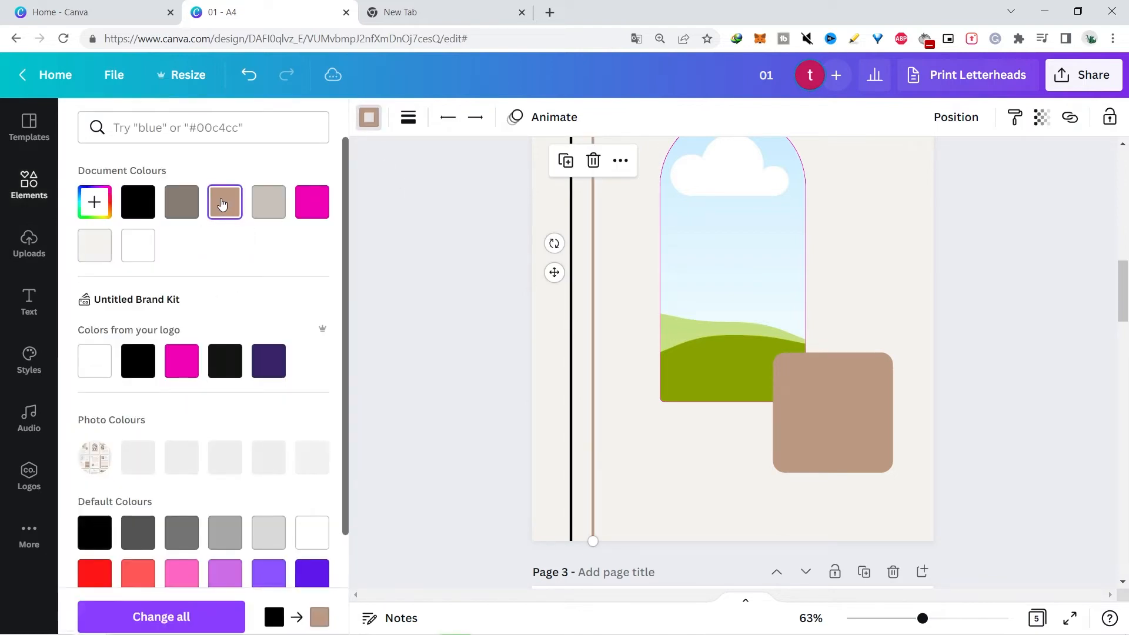
{"action": "left_click", "coordinate": [190, 204]}
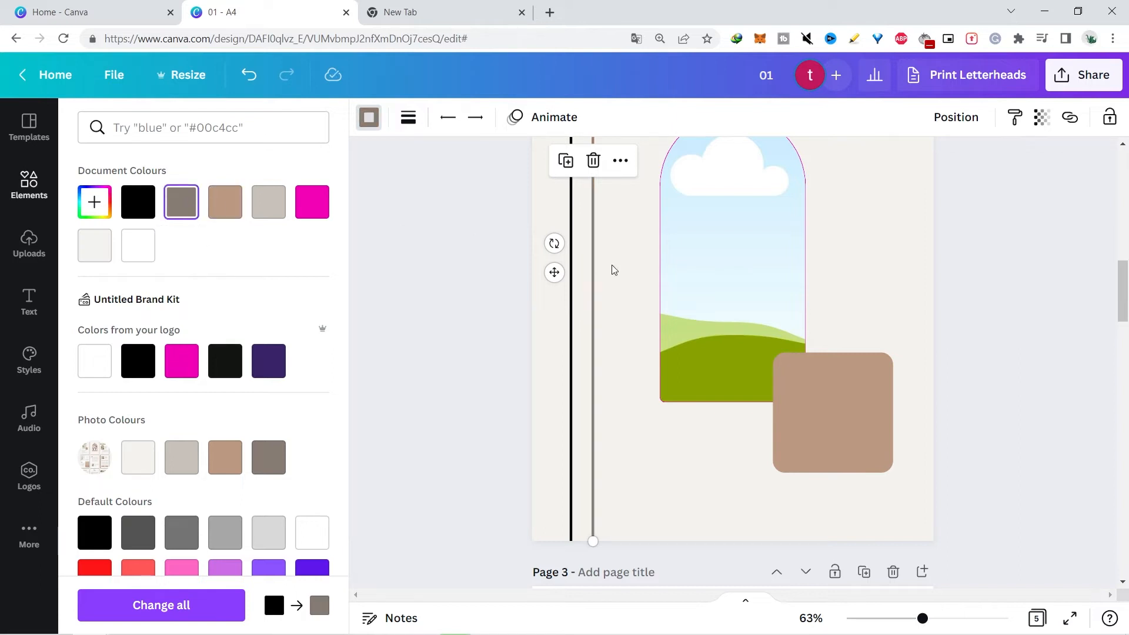
Recolour the outer vertical line with the same dark taupe document colour
{"action": "left_click", "coordinate": [571, 309]}
{"action": "left_click", "coordinate": [368, 119]}
{"action": "left_click", "coordinate": [368, 119]}
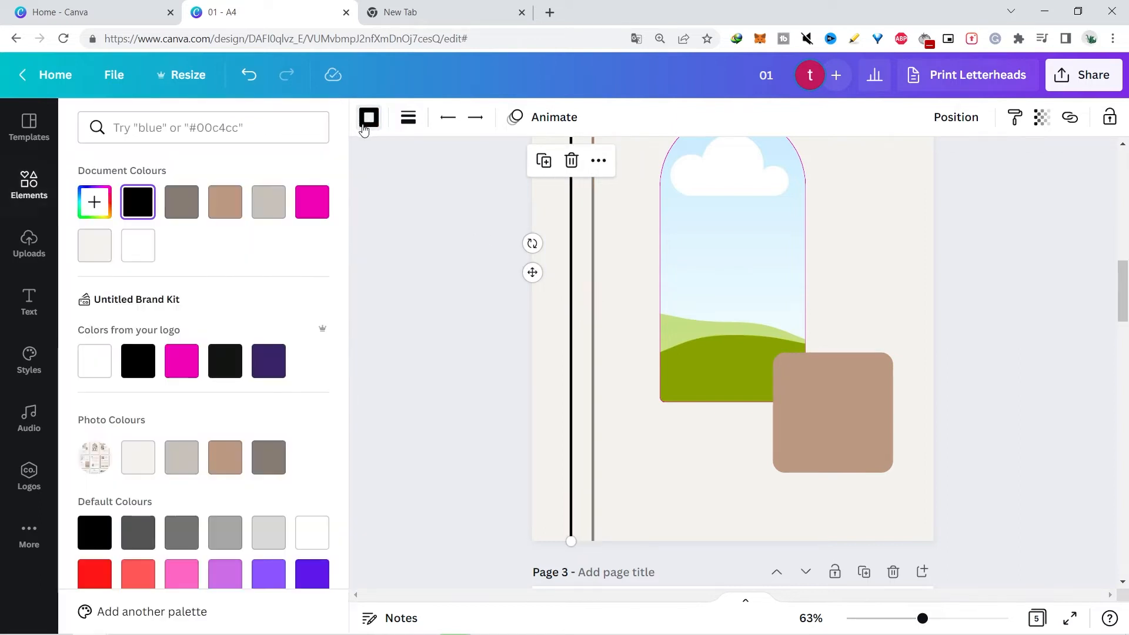
{"action": "left_click", "coordinate": [182, 203]}
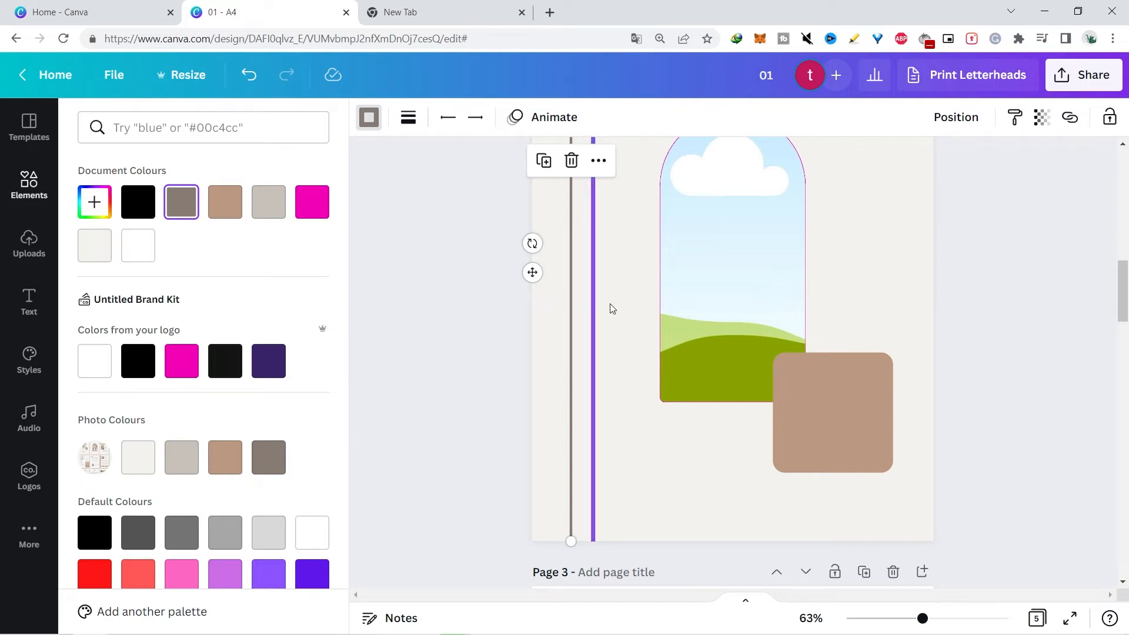
{"action": "left_click", "coordinate": [973, 309]}
Duplicate the off-white rectangle on page 3 into a row of four adjoining swatches beneath the existing palette
{"action": "scroll", "coordinate": [1126, 305], "scroll_direction": "down", "scroll_amount": 5}
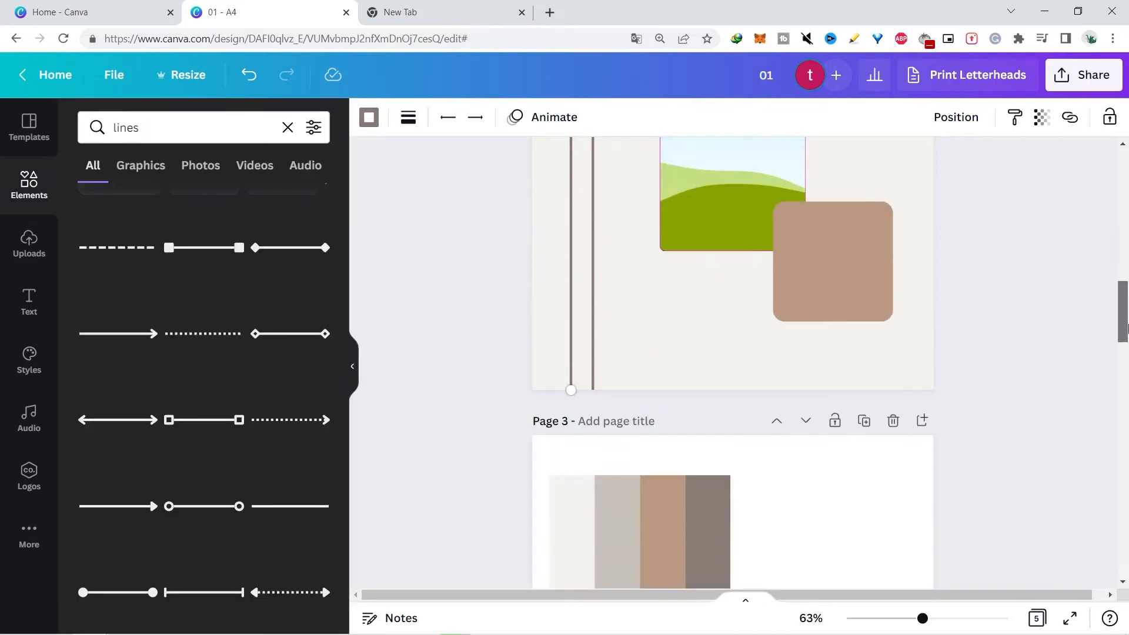
{"action": "left_click", "coordinate": [575, 317]}
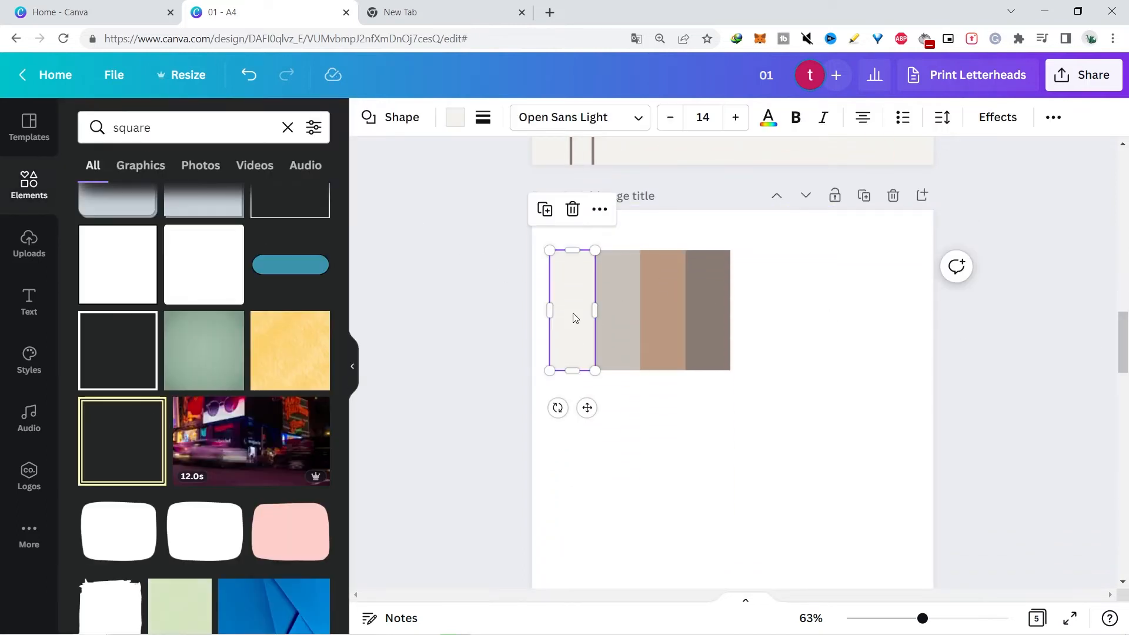
{"action": "left_click", "coordinate": [388, 117]}
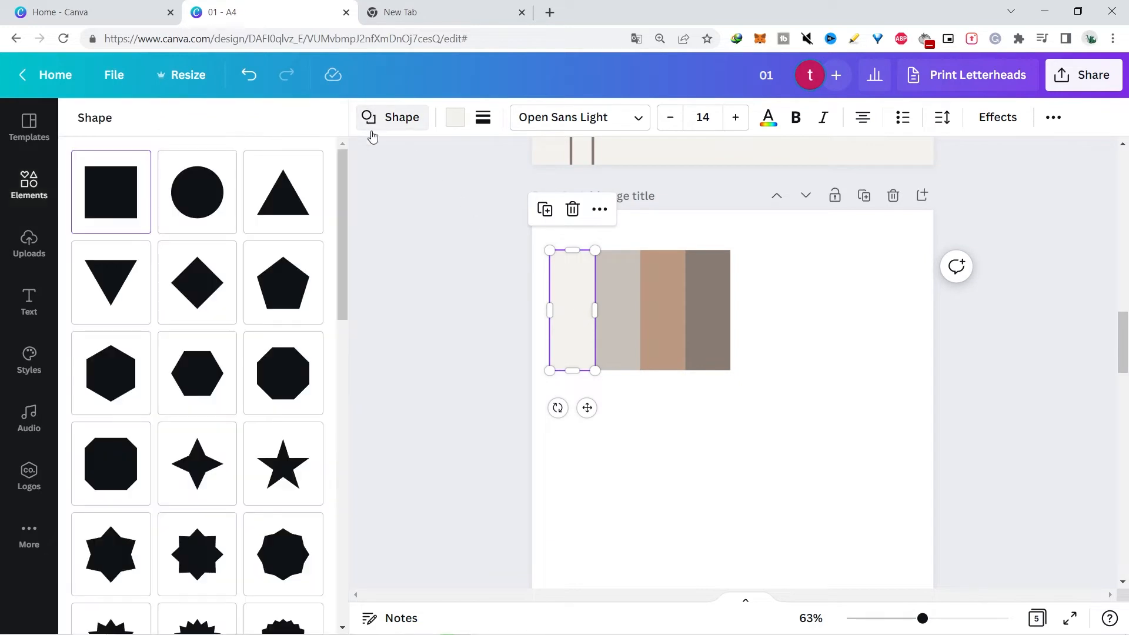
{"action": "left_click_drag", "start_coordinate": [338, 177], "coordinate": [349, 129]}
{"action": "left_click", "coordinate": [386, 119]}
{"action": "left_click_drag", "start_coordinate": [579, 311], "coordinate": [580, 445]}
{"action": "key", "text": "ctrl+d"}
{"action": "left_click_drag", "start_coordinate": [613, 423], "coordinate": [676, 442]}
{"action": "left_click", "coordinate": [804, 424]}
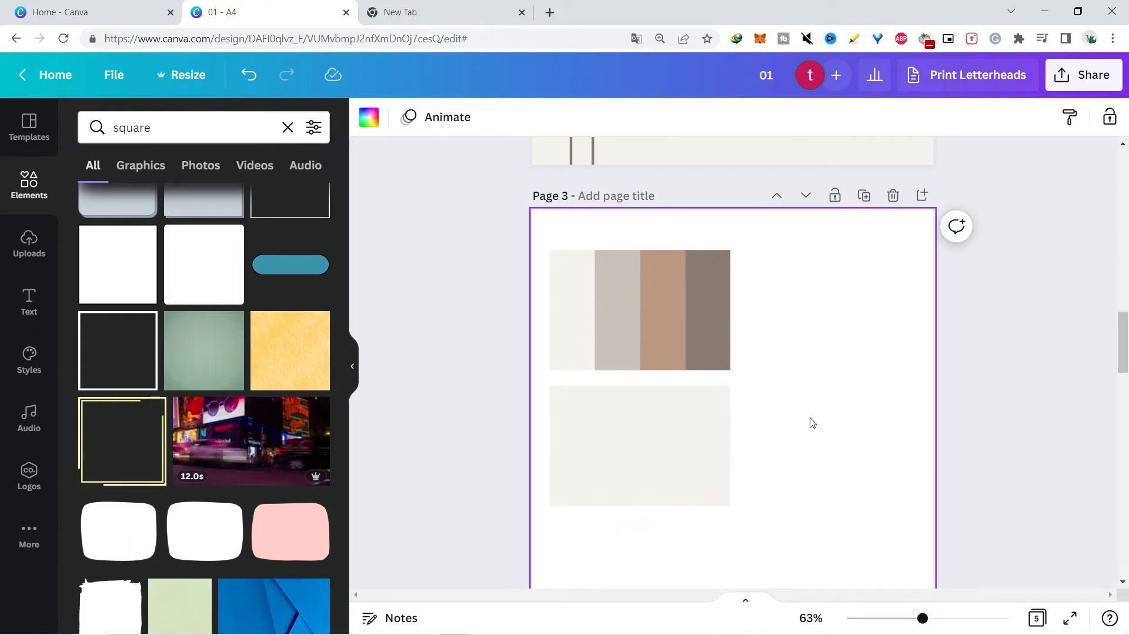
Recolour the second, third and fourth swatches of the lower row on page 3 with the photo colours greige, brown and dark taupe
{"action": "left_click", "coordinate": [618, 421]}
{"action": "left_click", "coordinate": [456, 117]}
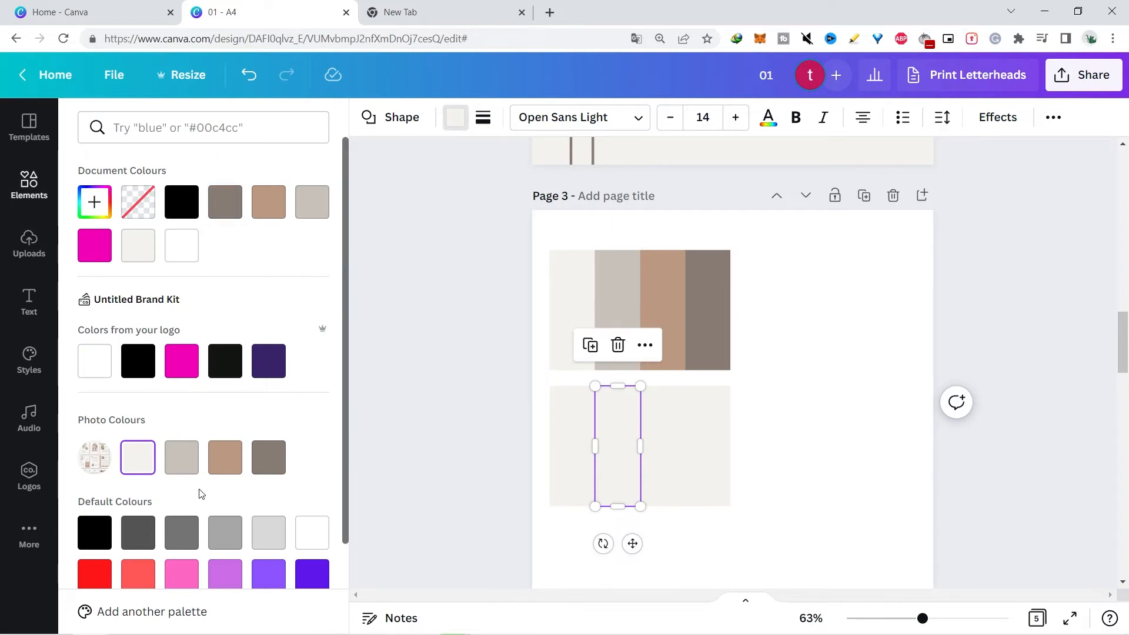
{"action": "left_click", "coordinate": [182, 457]}
{"action": "left_click", "coordinate": [663, 492]}
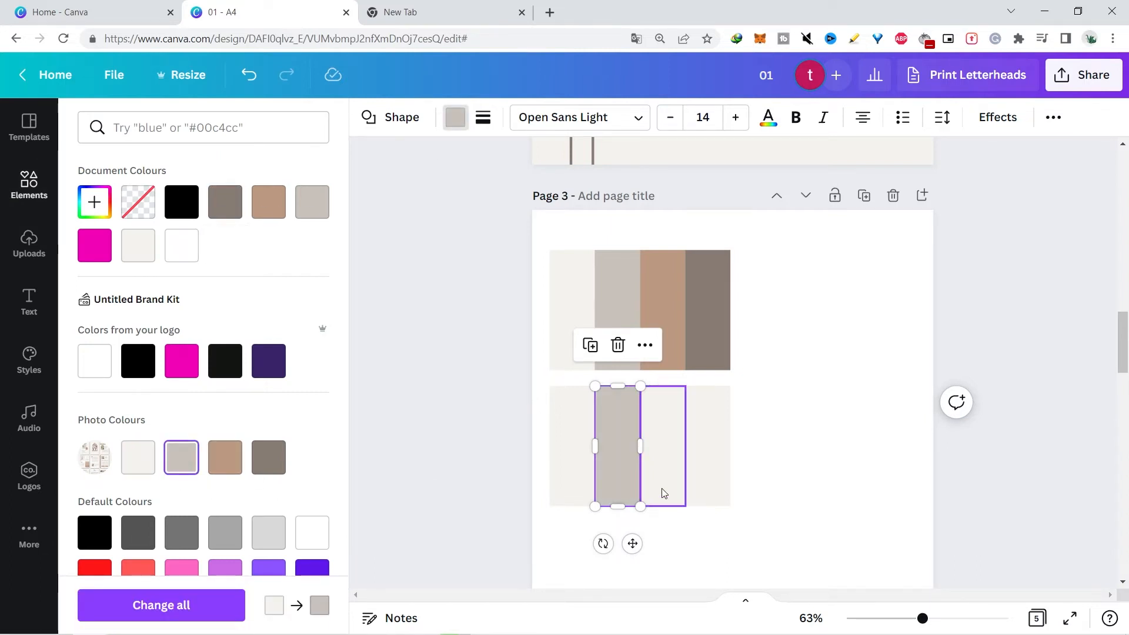
{"action": "left_click", "coordinate": [225, 457]}
{"action": "left_click", "coordinate": [707, 447]}
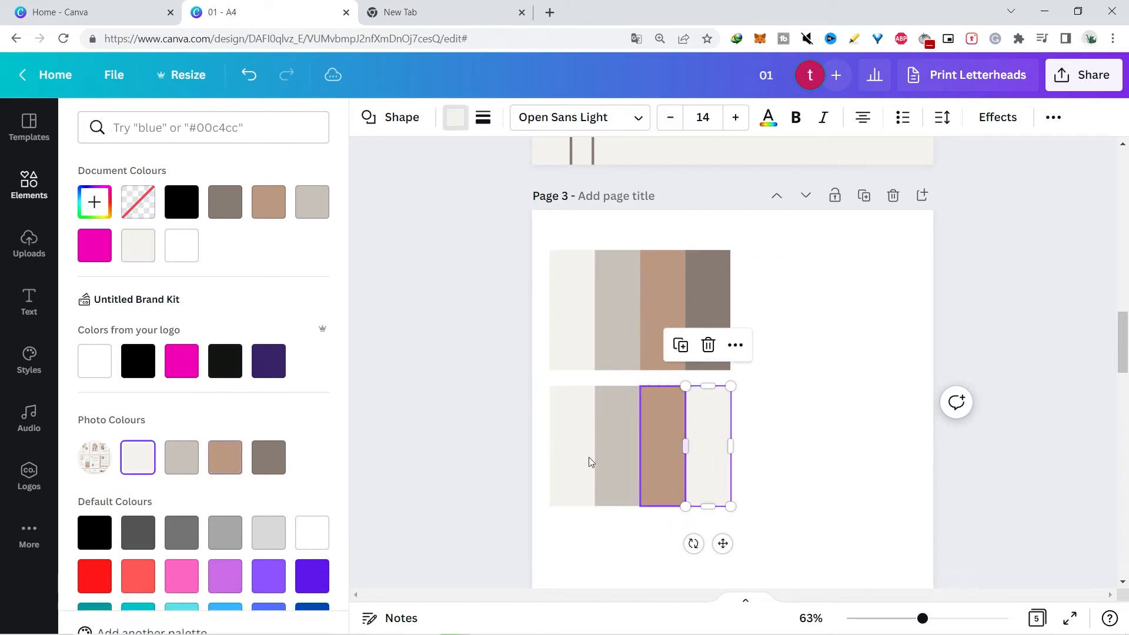
{"action": "left_click", "coordinate": [268, 457]}
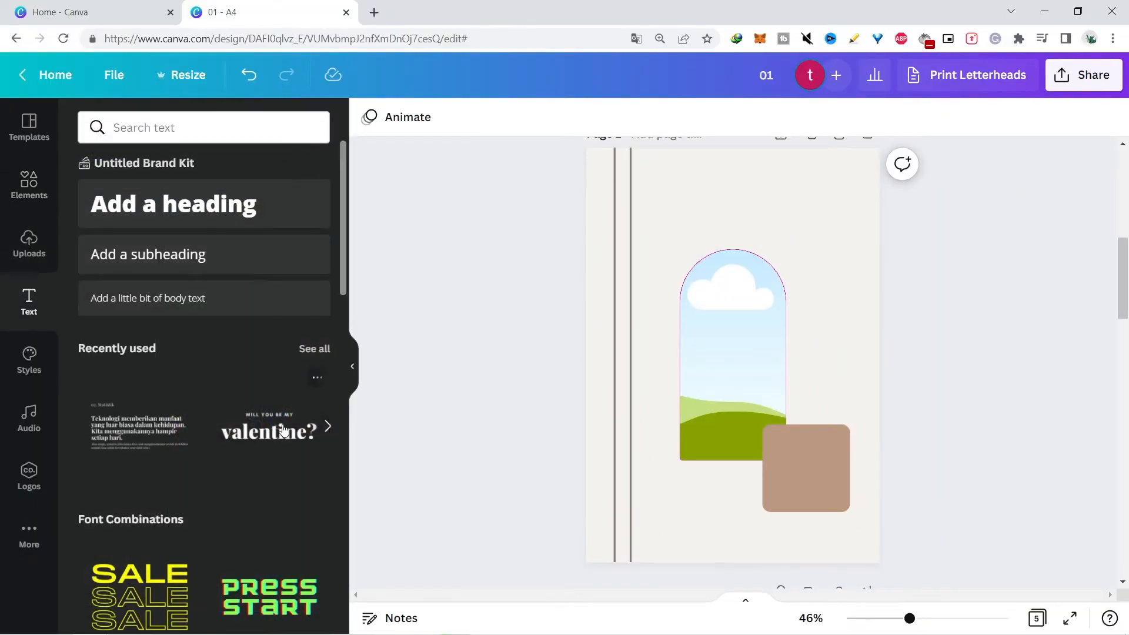
Add the "valentine?" text combination to page 2, change its heading to "01", delete the small line and centre the number on the brown square
{"action": "left_click", "coordinate": [312, 440]}
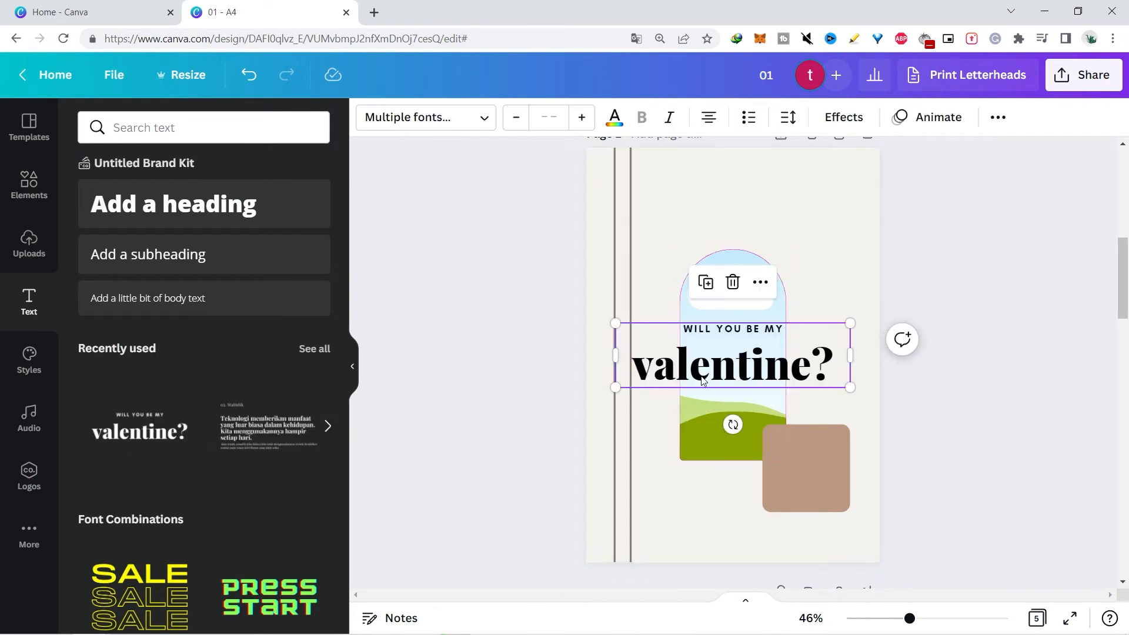
{"action": "double_click", "coordinate": [705, 376]}
{"action": "type", "text": "01"}
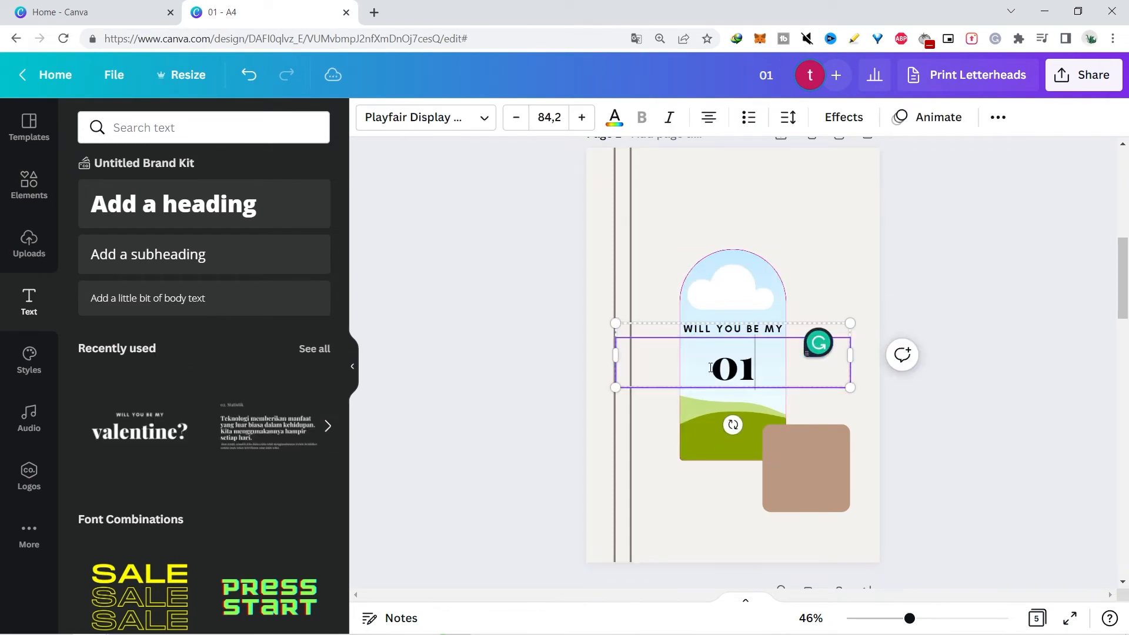
{"action": "left_click", "coordinate": [742, 331]}
{"action": "key", "text": "Delete"}
{"action": "left_click_drag", "start_coordinate": [716, 376], "coordinate": [787, 472]}
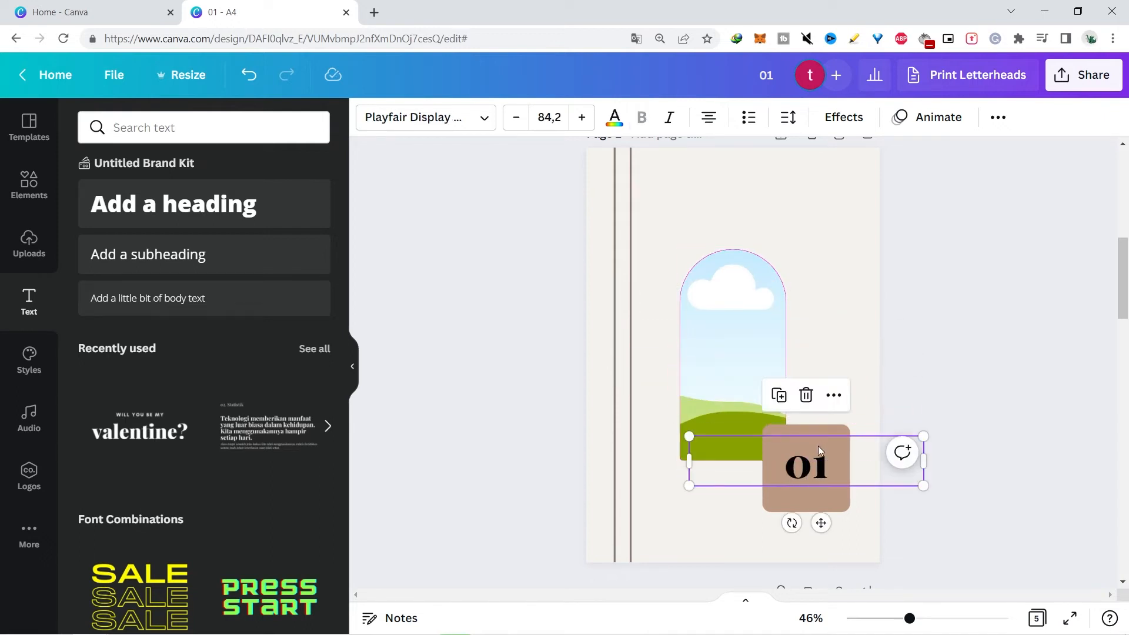
{"action": "left_click", "coordinate": [656, 484]}
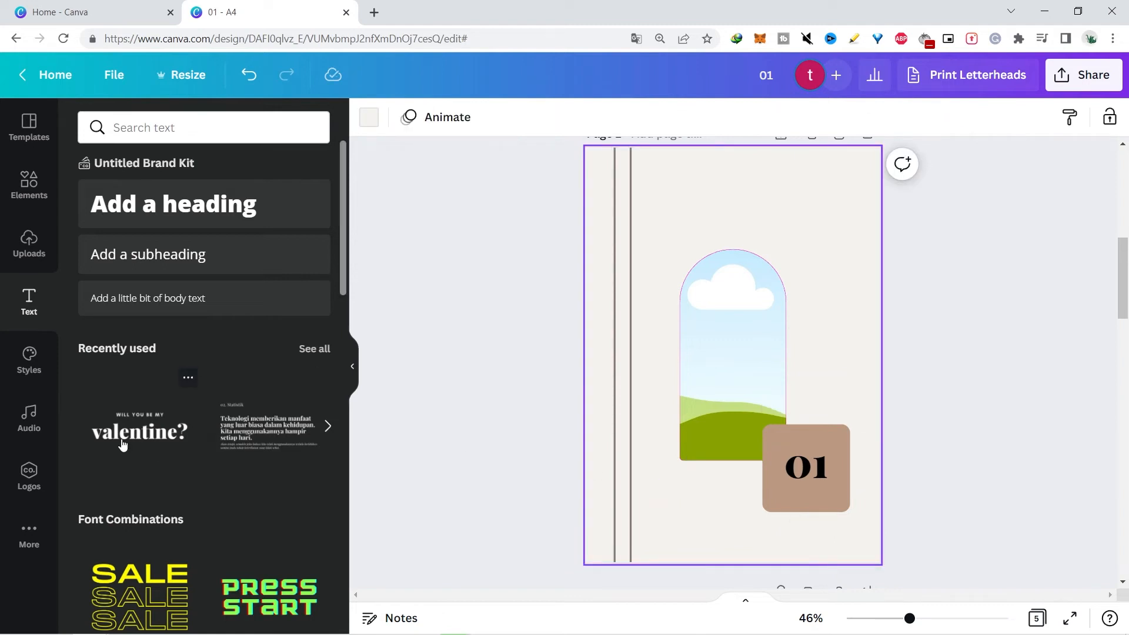
Add the recently used "Statistik" text block, shrink it and place it below the arch frame, between the inner vertical line and brown square
{"action": "left_click", "coordinate": [258, 426]}
{"action": "left_click_drag", "start_coordinate": [689, 382], "coordinate": [685, 431]}
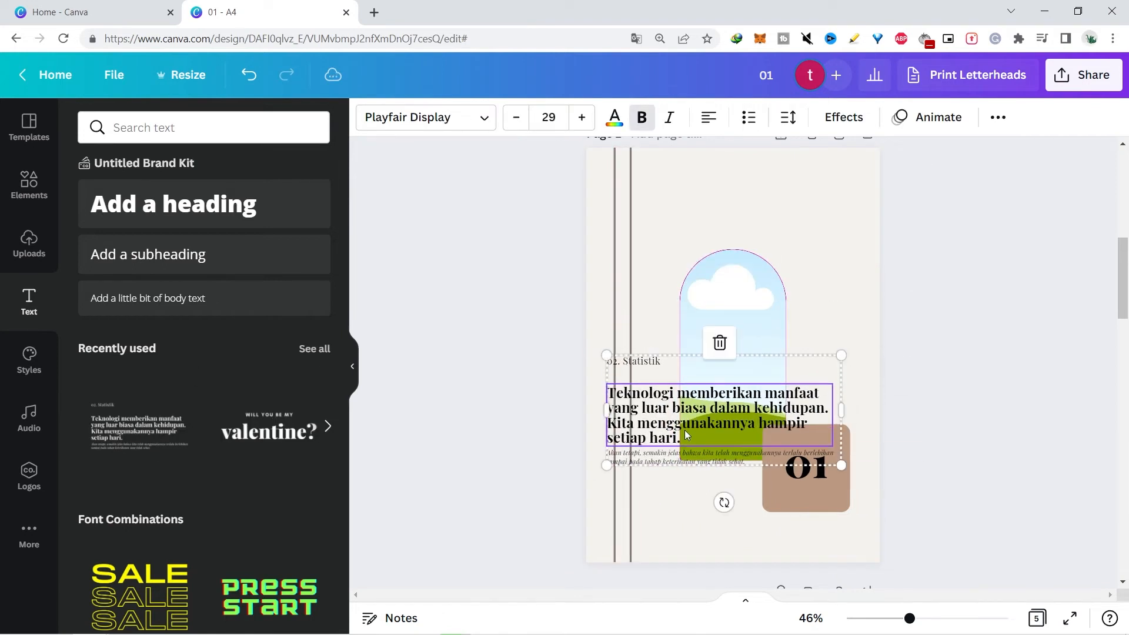
{"action": "left_click_drag", "start_coordinate": [838, 356], "coordinate": [731, 404]}
{"action": "left_click_drag", "start_coordinate": [670, 440], "coordinate": [699, 521]}
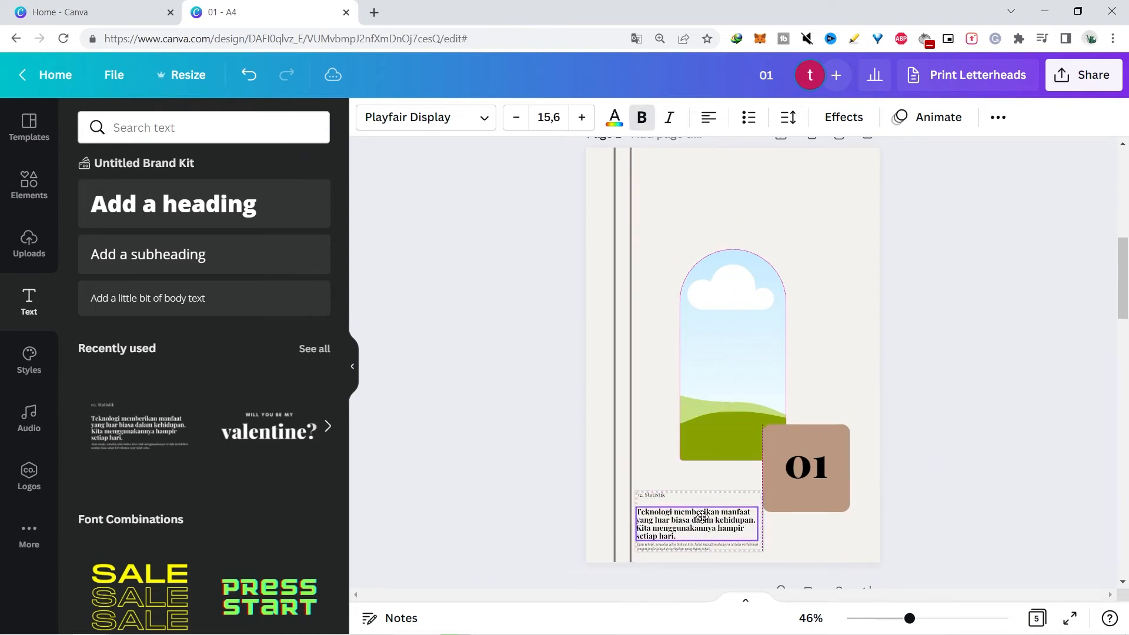
{"action": "left_click_drag", "start_coordinate": [761, 489], "coordinate": [763, 481]}
{"action": "left_click", "coordinate": [933, 448]}
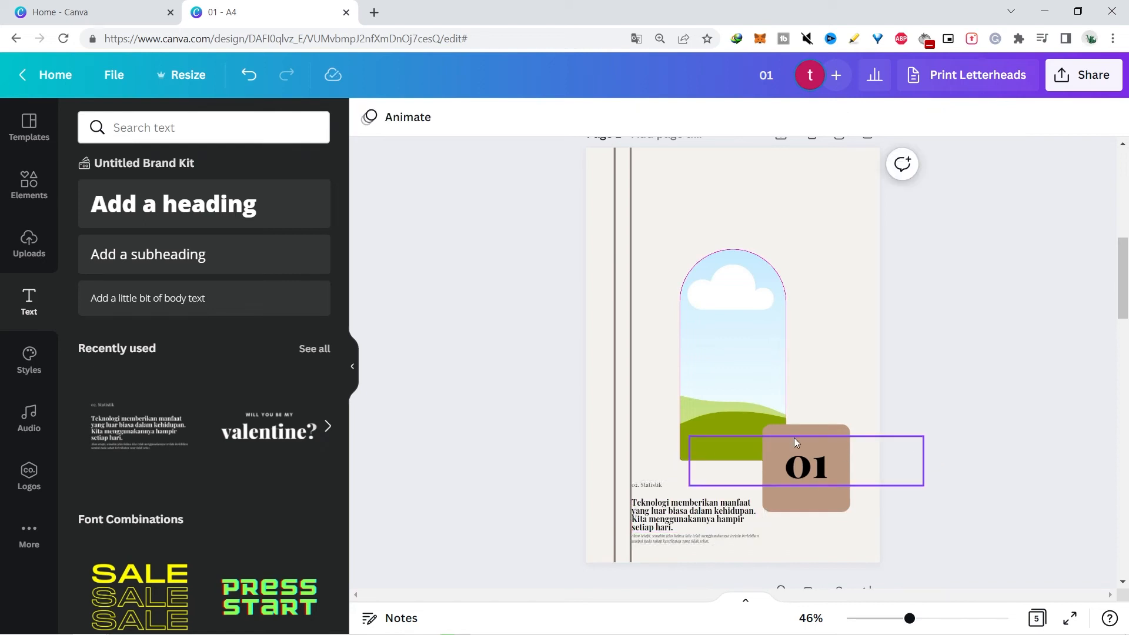
Recolour the "01" text on the brown square with the off-white from the photo colours
{"action": "left_click", "coordinate": [810, 466]}
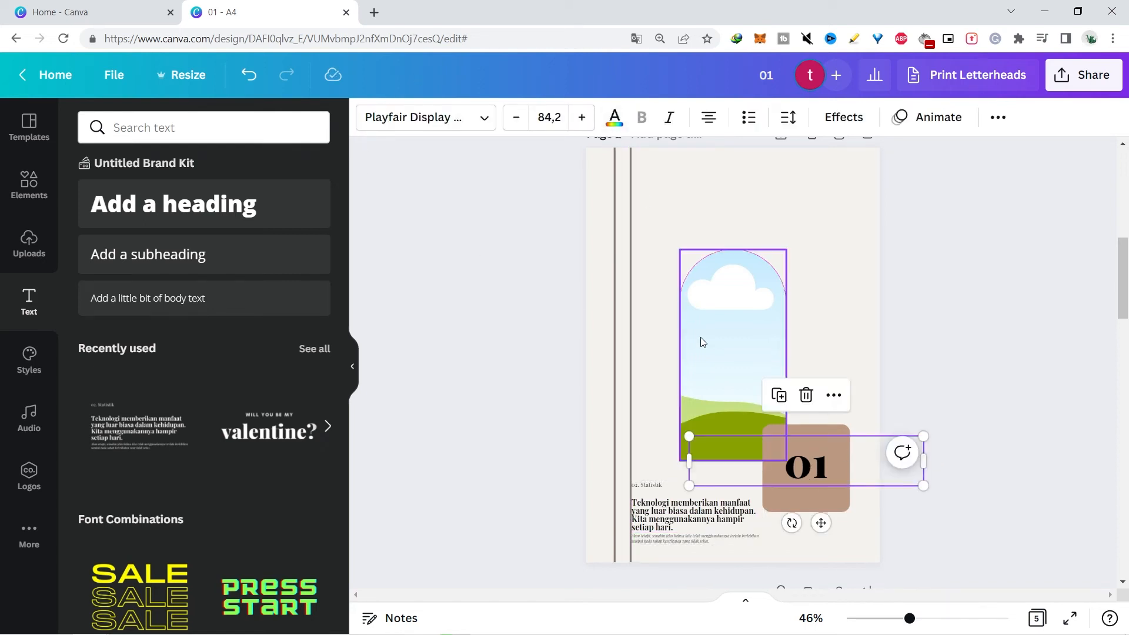
{"action": "left_click", "coordinate": [819, 472]}
{"action": "left_click_drag", "start_coordinate": [831, 470], "coordinate": [780, 470]}
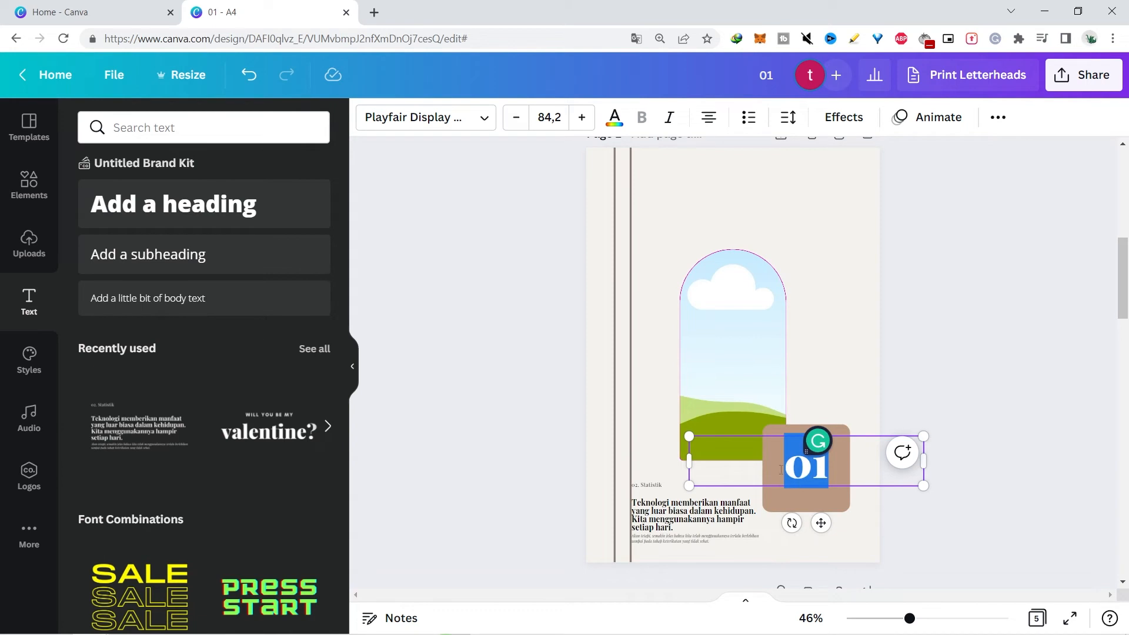
{"action": "left_click", "coordinate": [614, 120]}
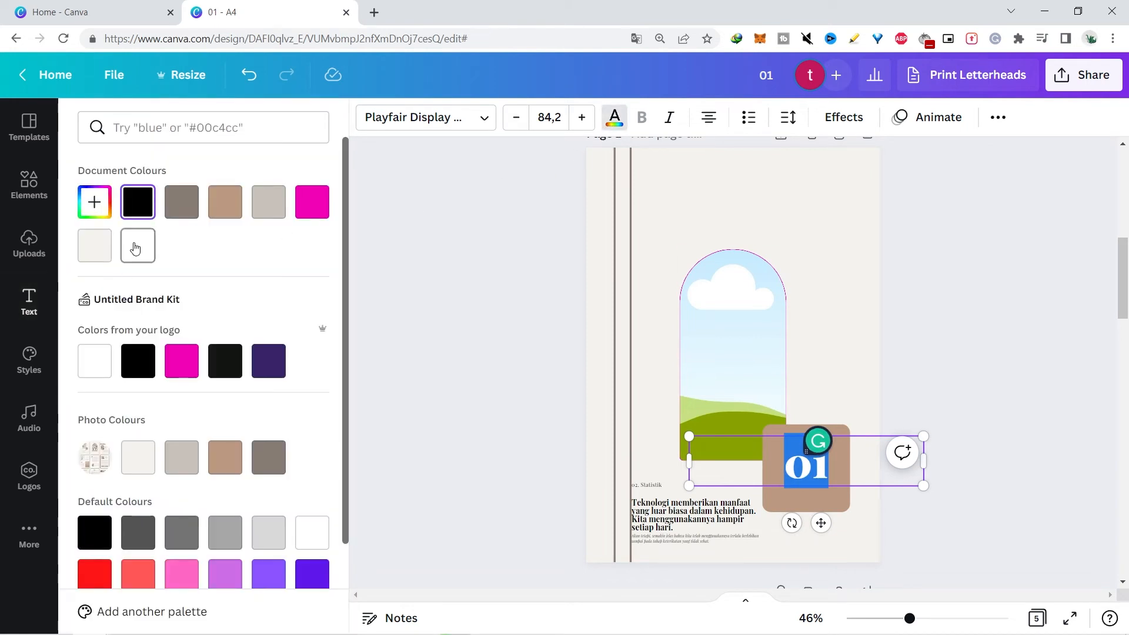
{"action": "left_click", "coordinate": [141, 463]}
{"action": "key", "text": "Escape"}
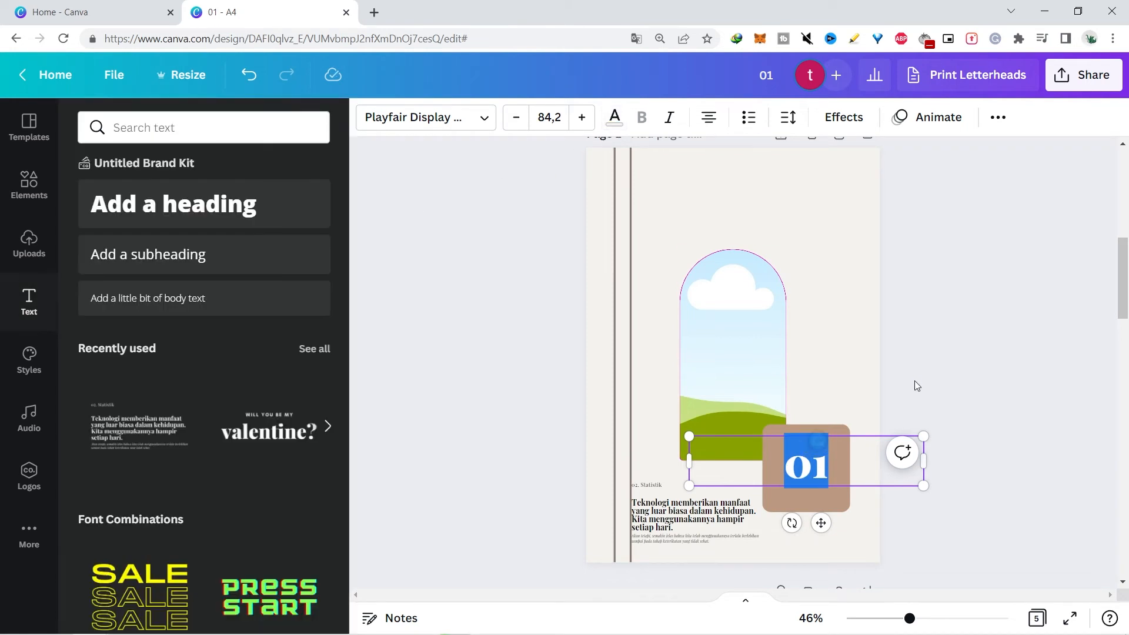
Fill the arch frame with the coffee cup and open books photo from the "aesthetic flower" elements
{"action": "left_click", "coordinate": [773, 283]}
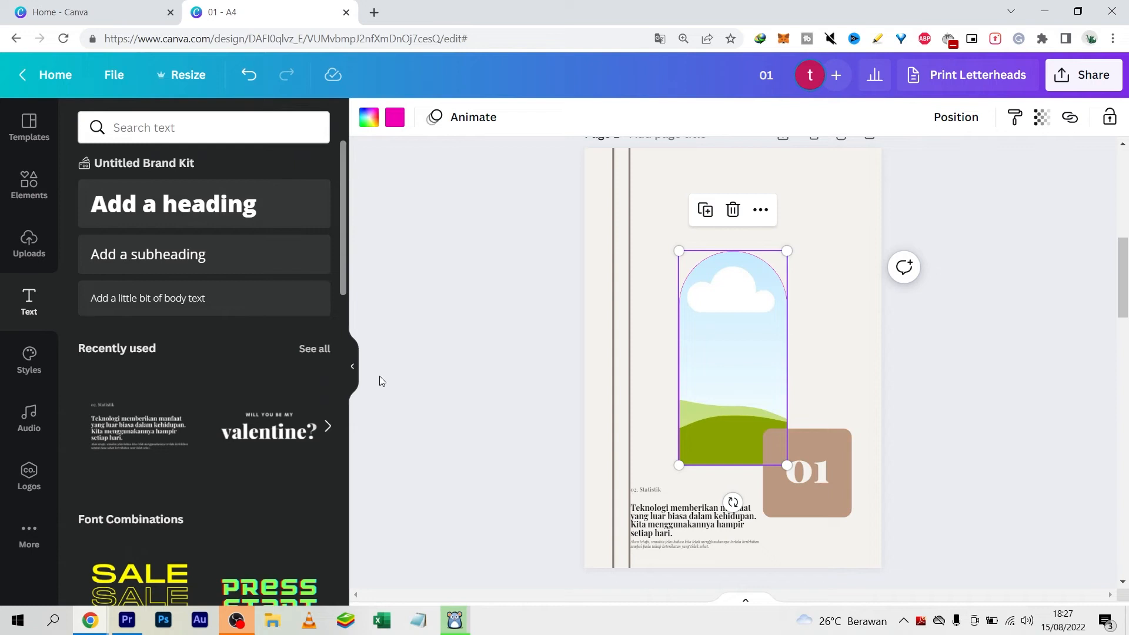
{"action": "left_click", "coordinate": [22, 194]}
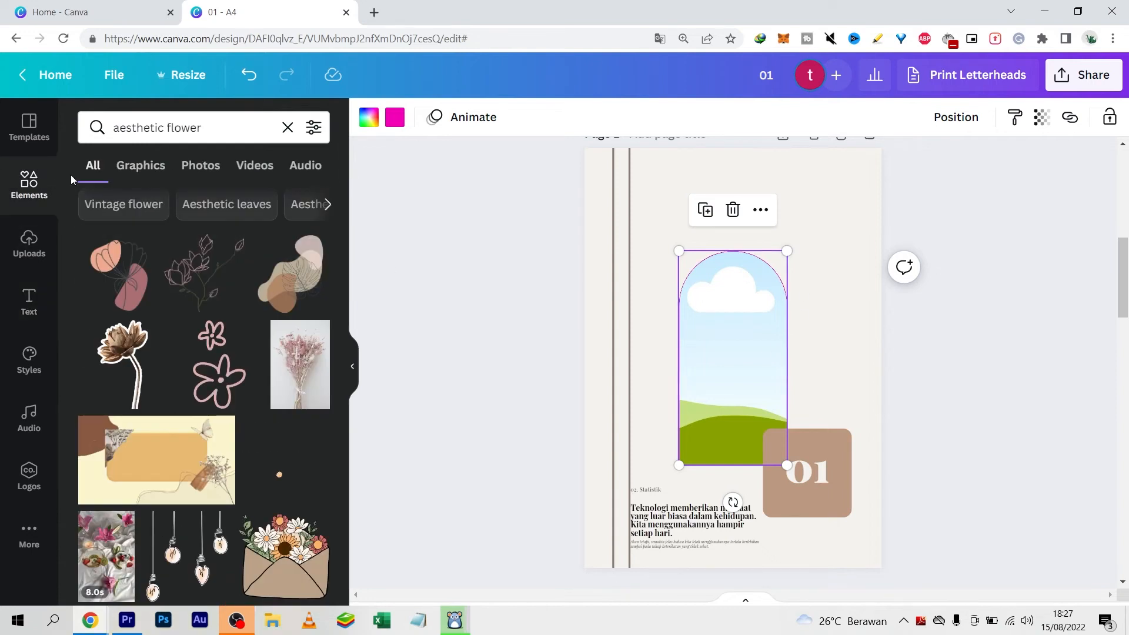
{"action": "scroll", "coordinate": [344, 250], "scroll_direction": "down", "scroll_amount": 1}
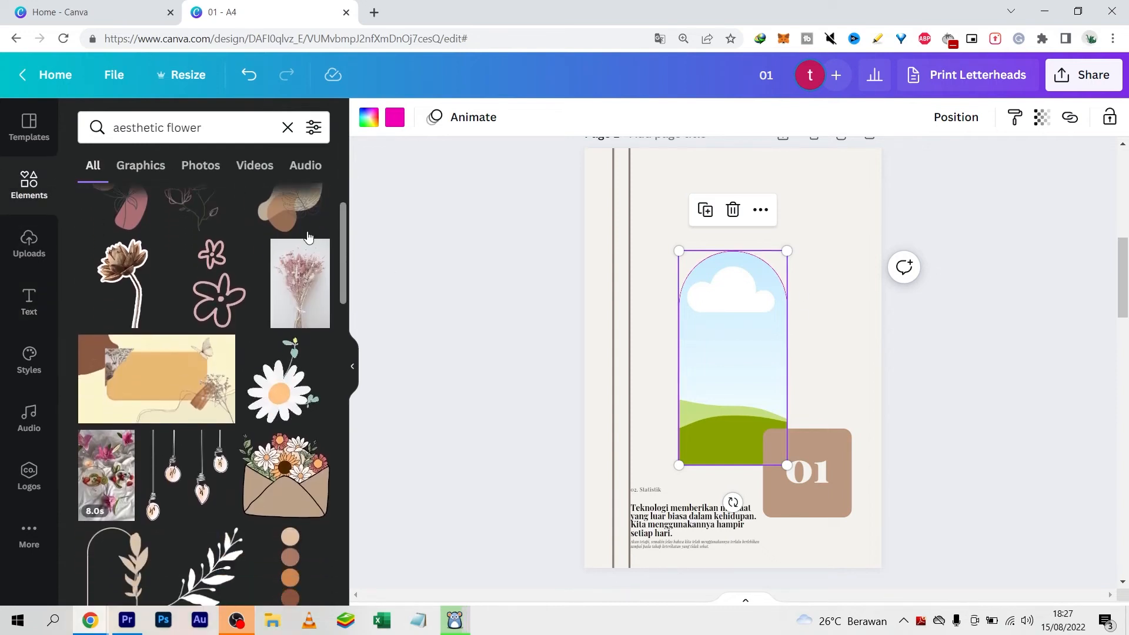
{"action": "left_click_drag", "start_coordinate": [343, 232], "coordinate": [350, 369]}
{"action": "scroll", "coordinate": [276, 376], "scroll_direction": "down", "scroll_amount": 3}
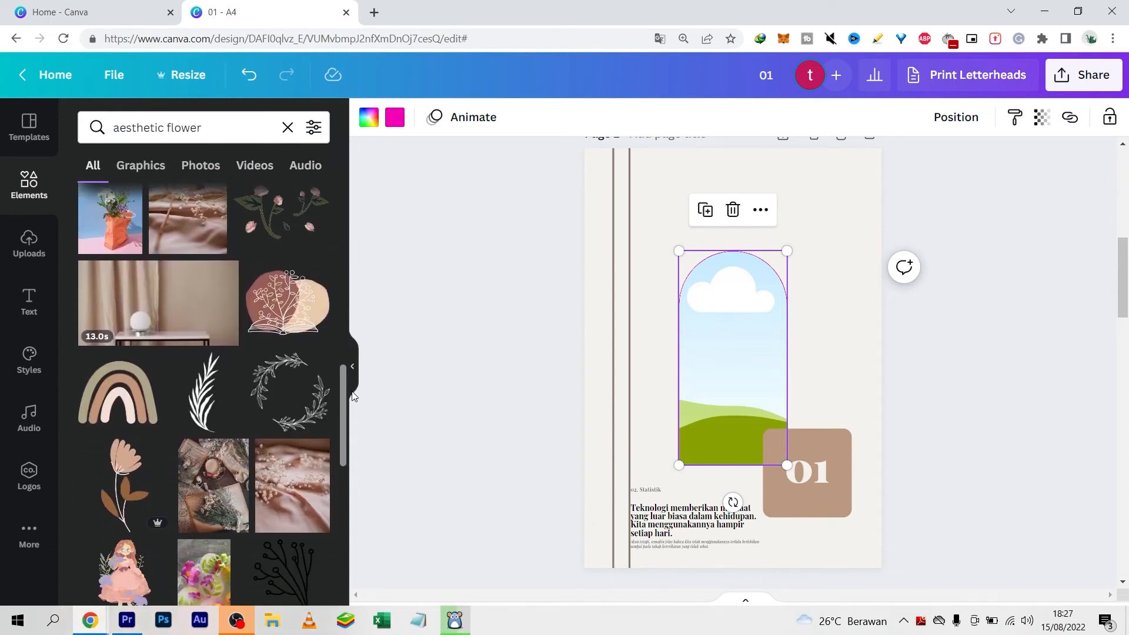
{"action": "left_click", "coordinate": [211, 426]}
{"action": "mouse_move", "coordinate": [739, 349]}
{"action": "left_mouse_down"}
{"action": "mouse_move", "coordinate": [680, 368]}
{"action": "mouse_move", "coordinate": [735, 371]}
{"action": "left_mouse_up"}
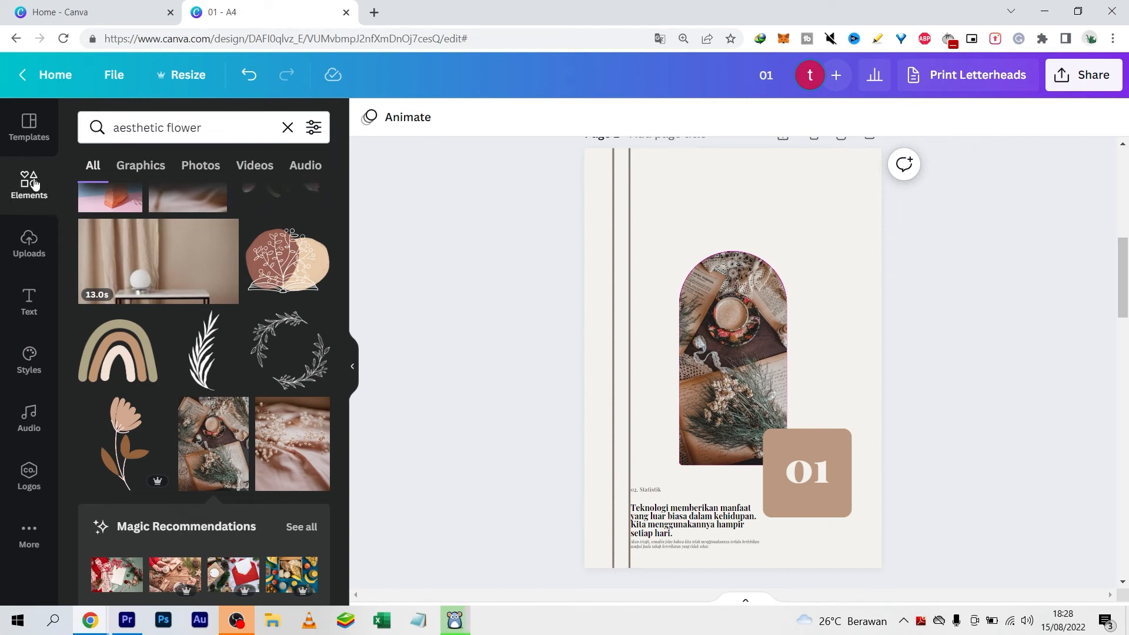
Open the template link sharing options for the design
{"action": "left_click", "coordinate": [1086, 75]}
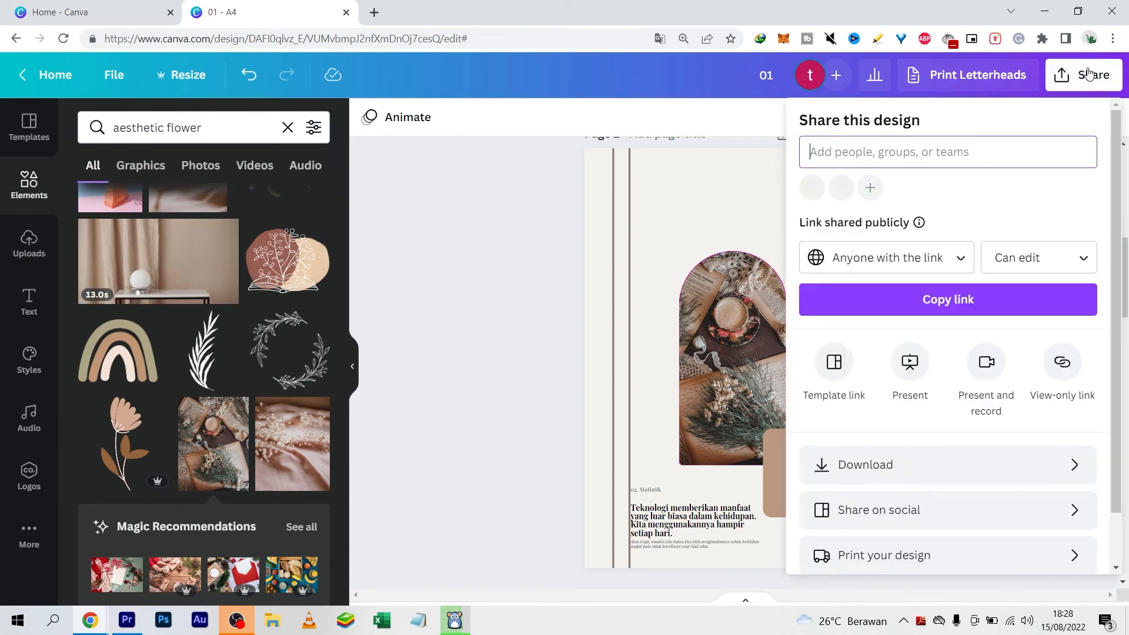
{"action": "left_click", "coordinate": [835, 369]}
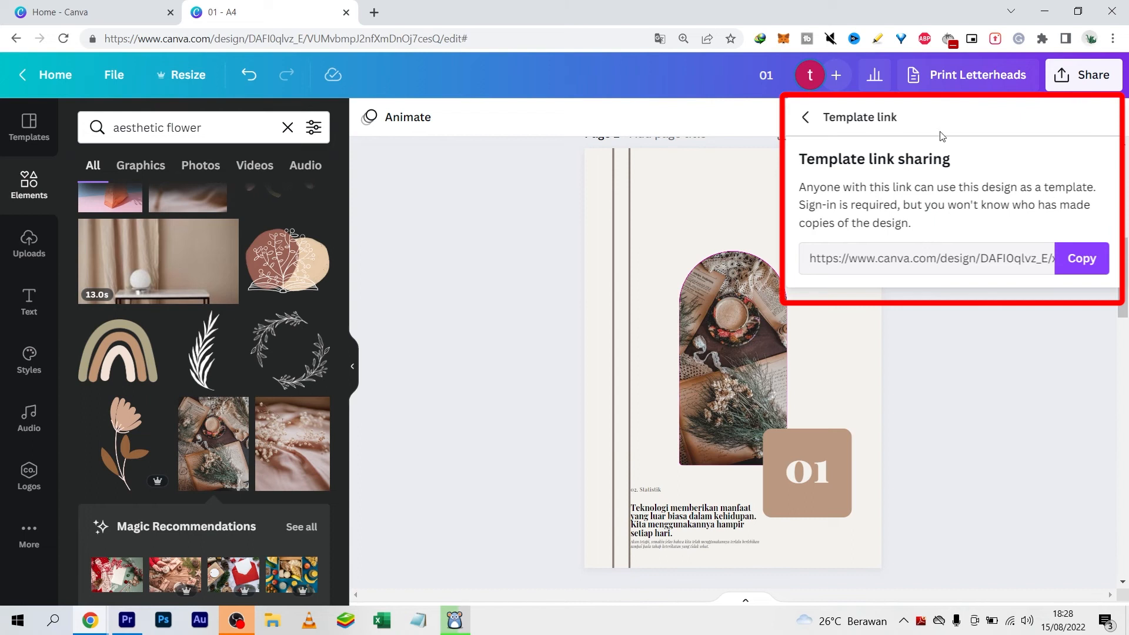